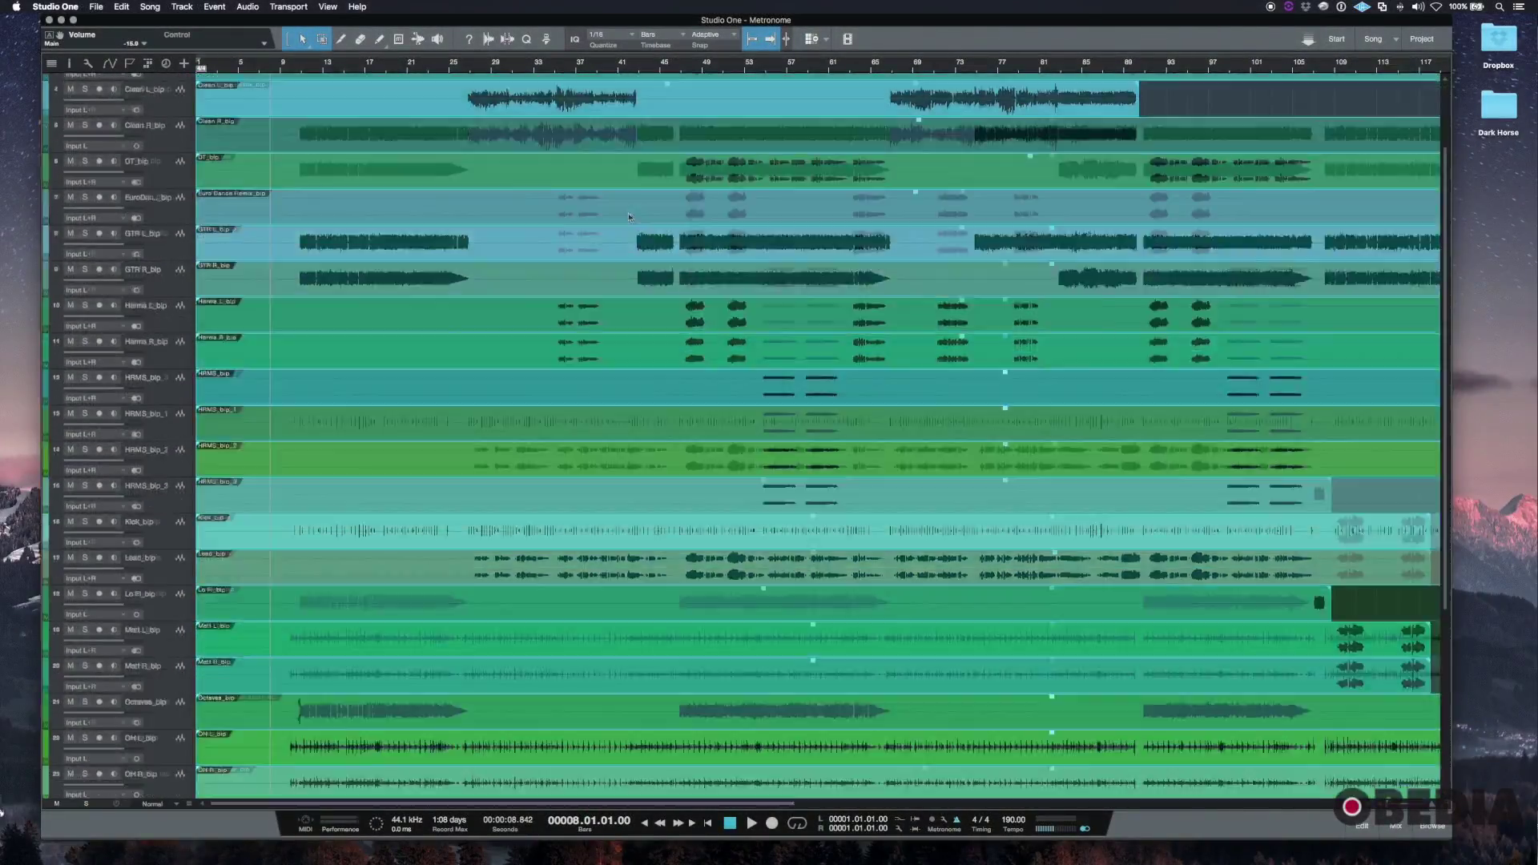
Look over the arrangement, examining all tracks from Audio 25_bip down to the final drum track along the timeline.
scroll(630, 216, "down", 8)
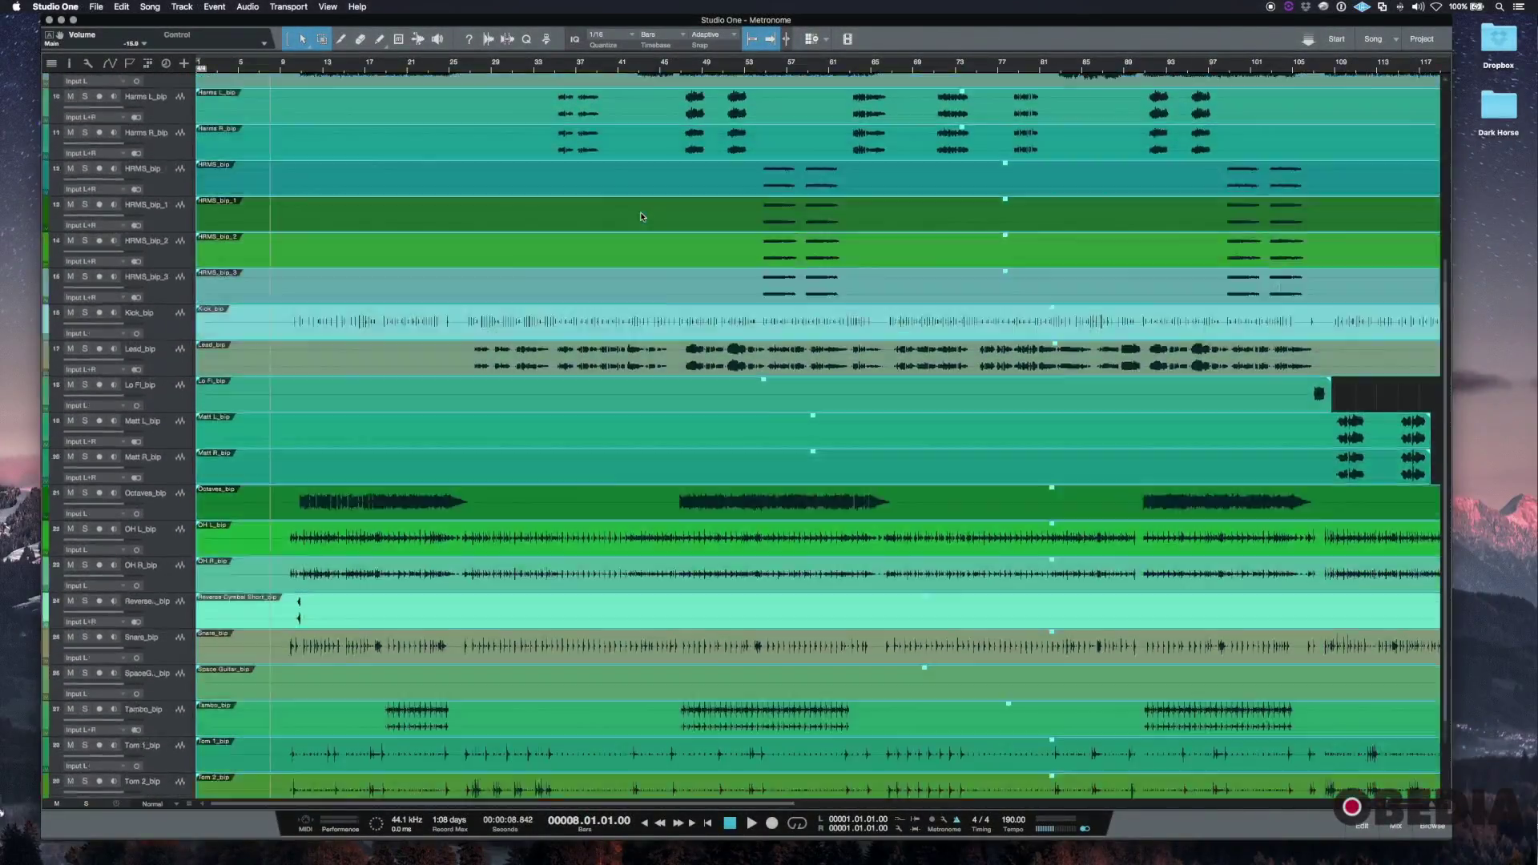
scroll(657, 212, "right", 4)
scroll(683, 207, "up", 5)
scroll(684, 207, "up", 4)
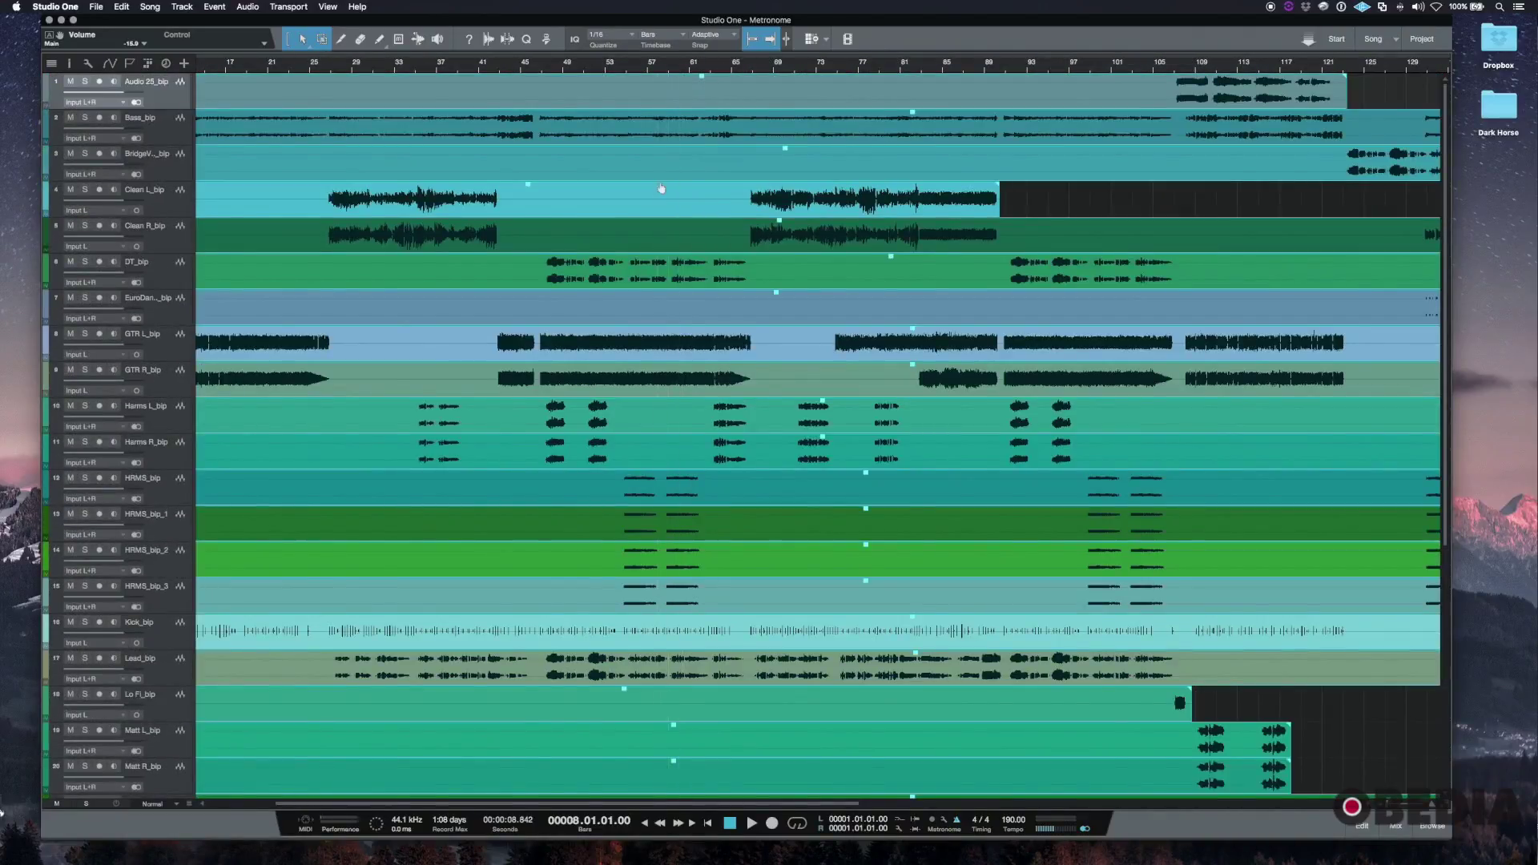
scroll(785, 225, "right", 6)
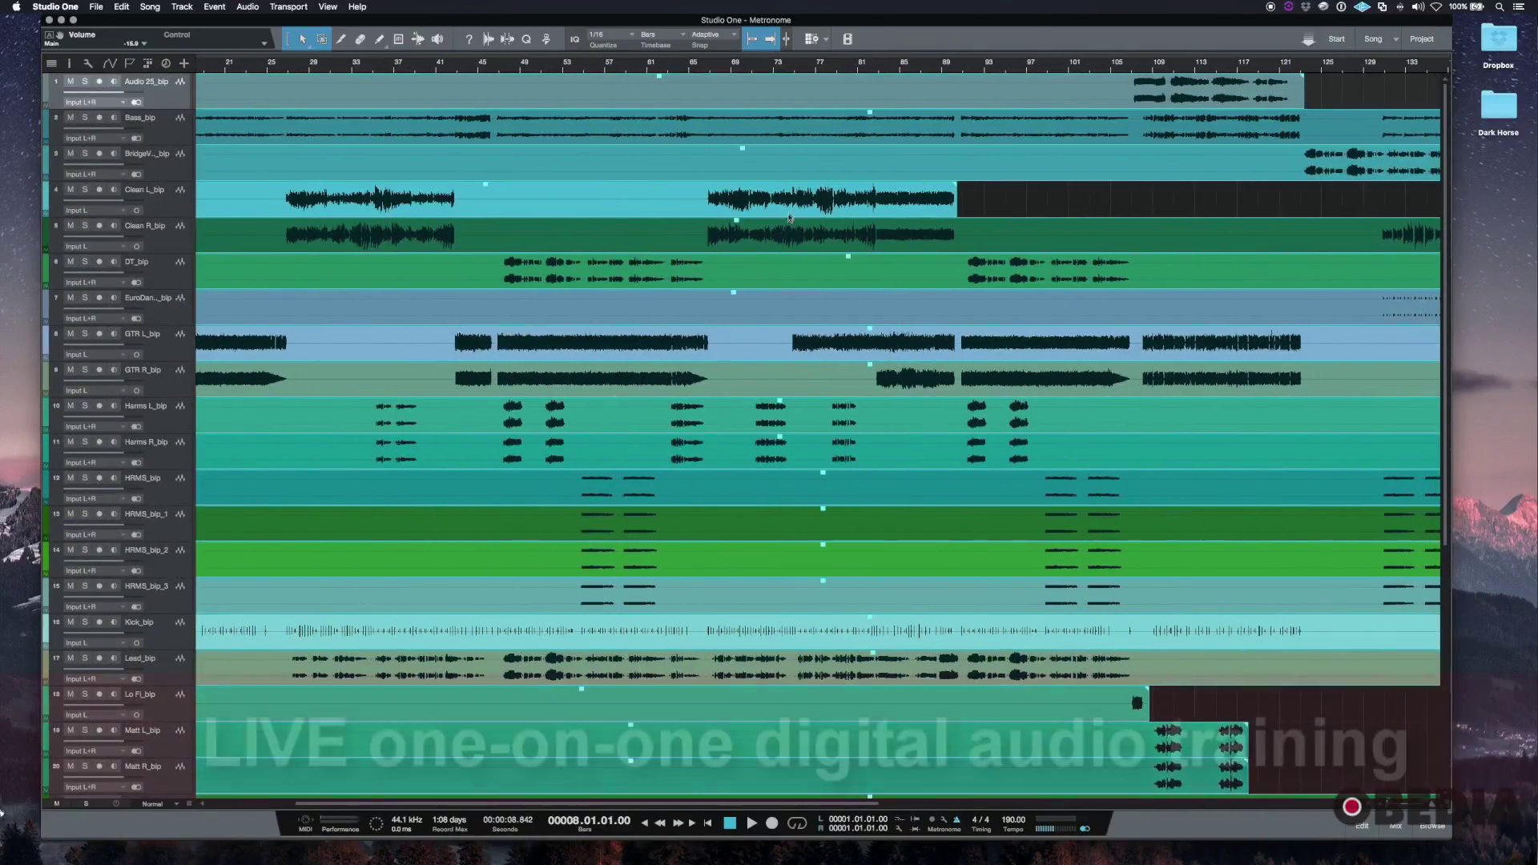
scroll(773, 184, "left", 8)
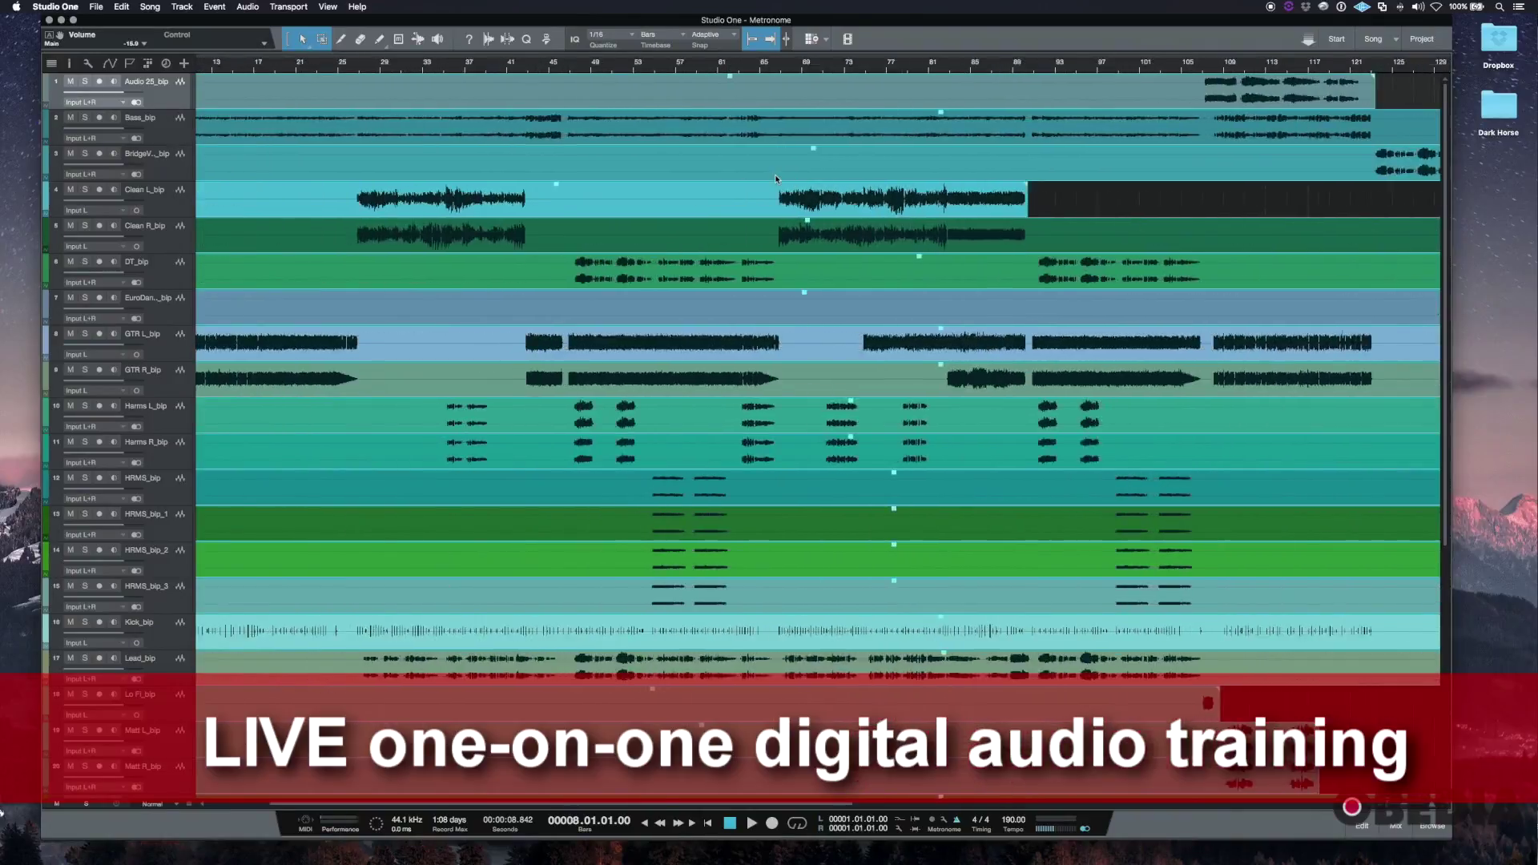
scroll(801, 205, "down", 5)
scroll(812, 217, "up", 6)
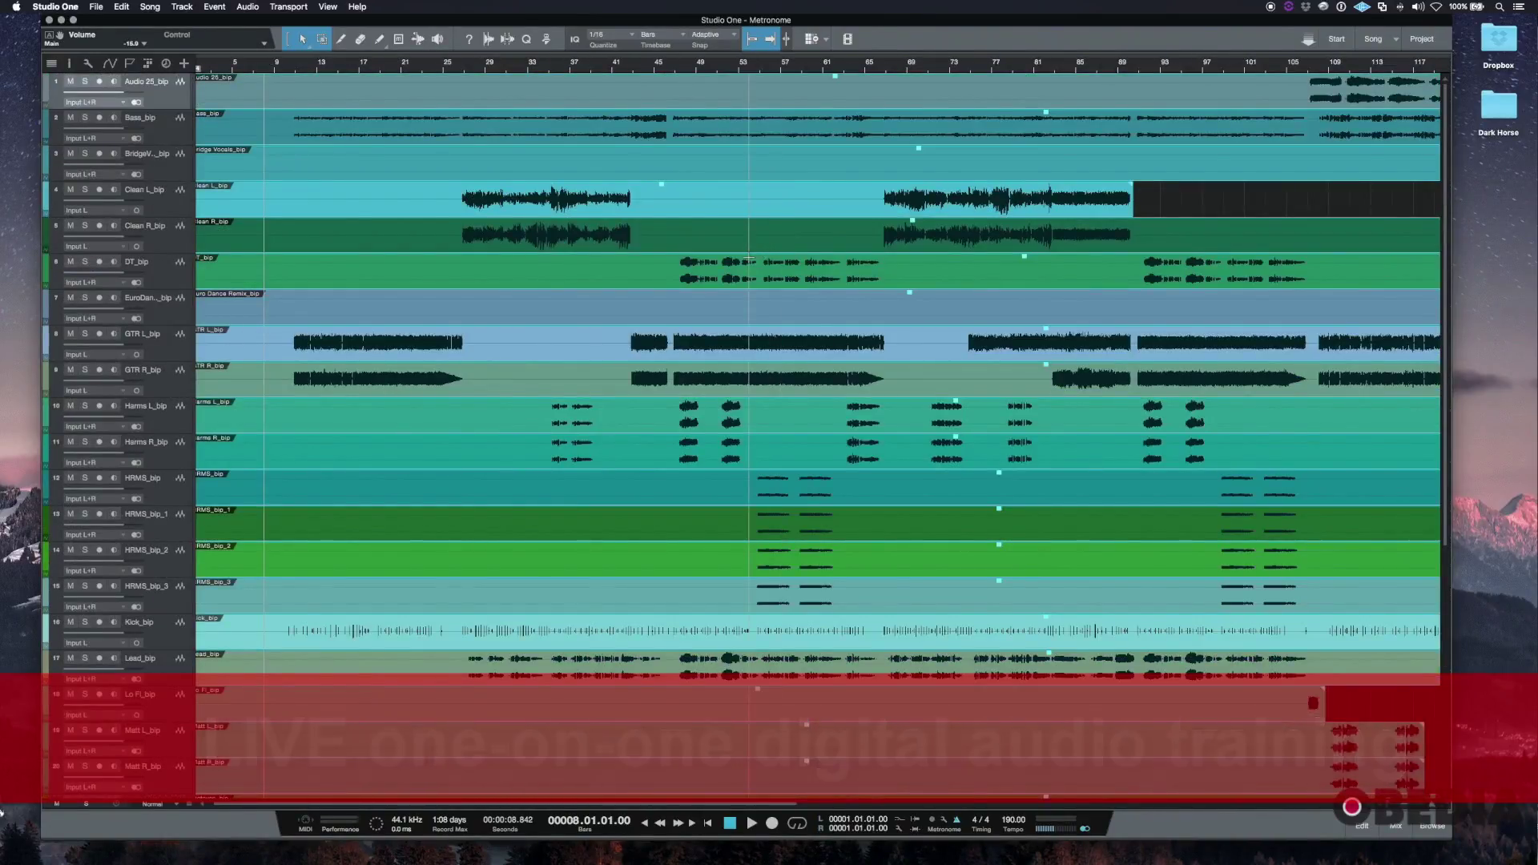
scroll(767, 247, "down", 8)
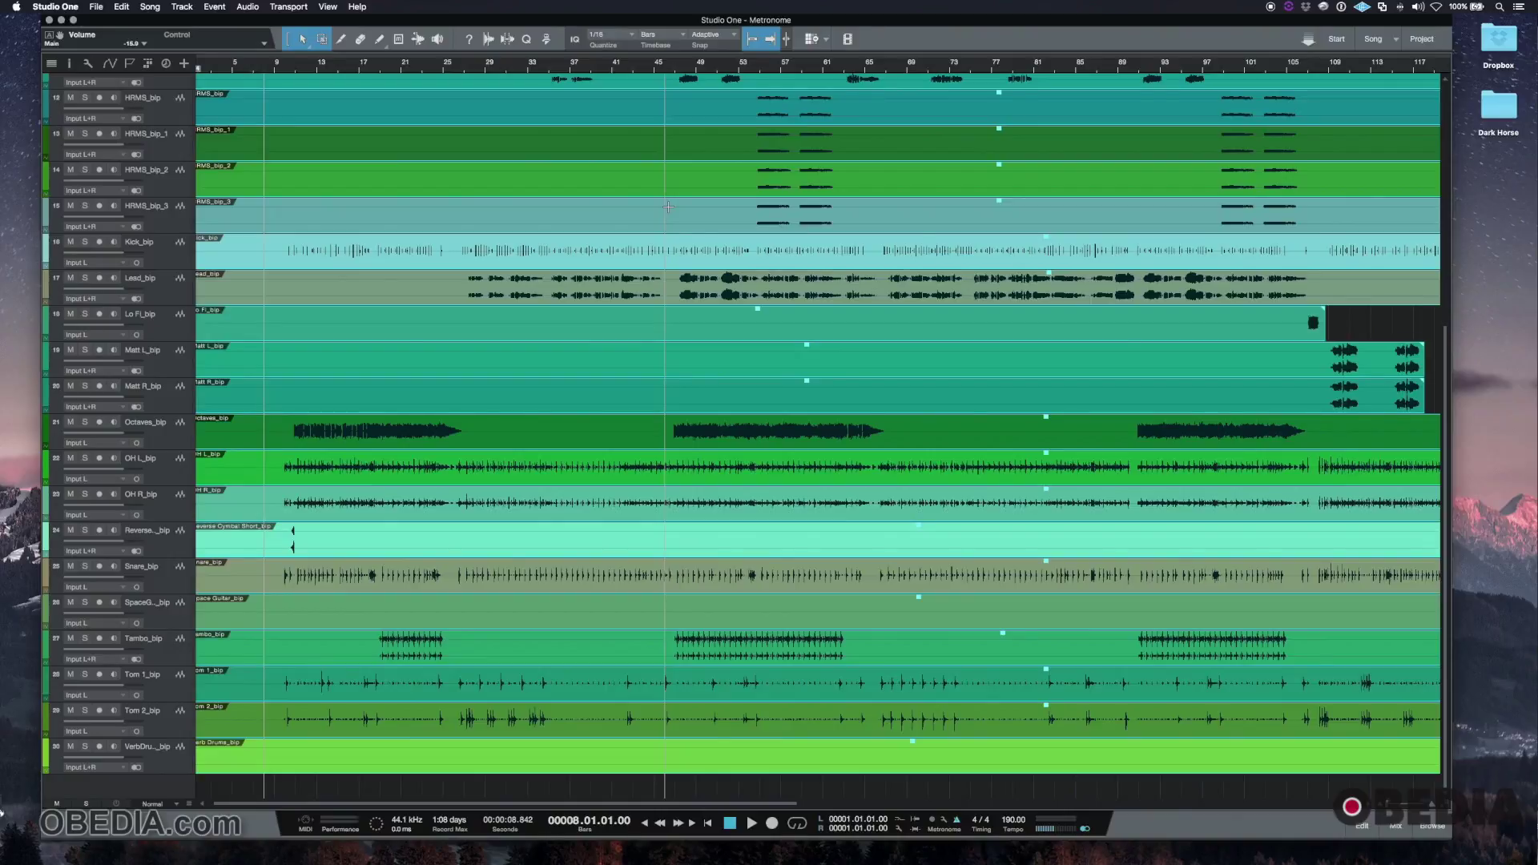
scroll(356, 88, "left", 1)
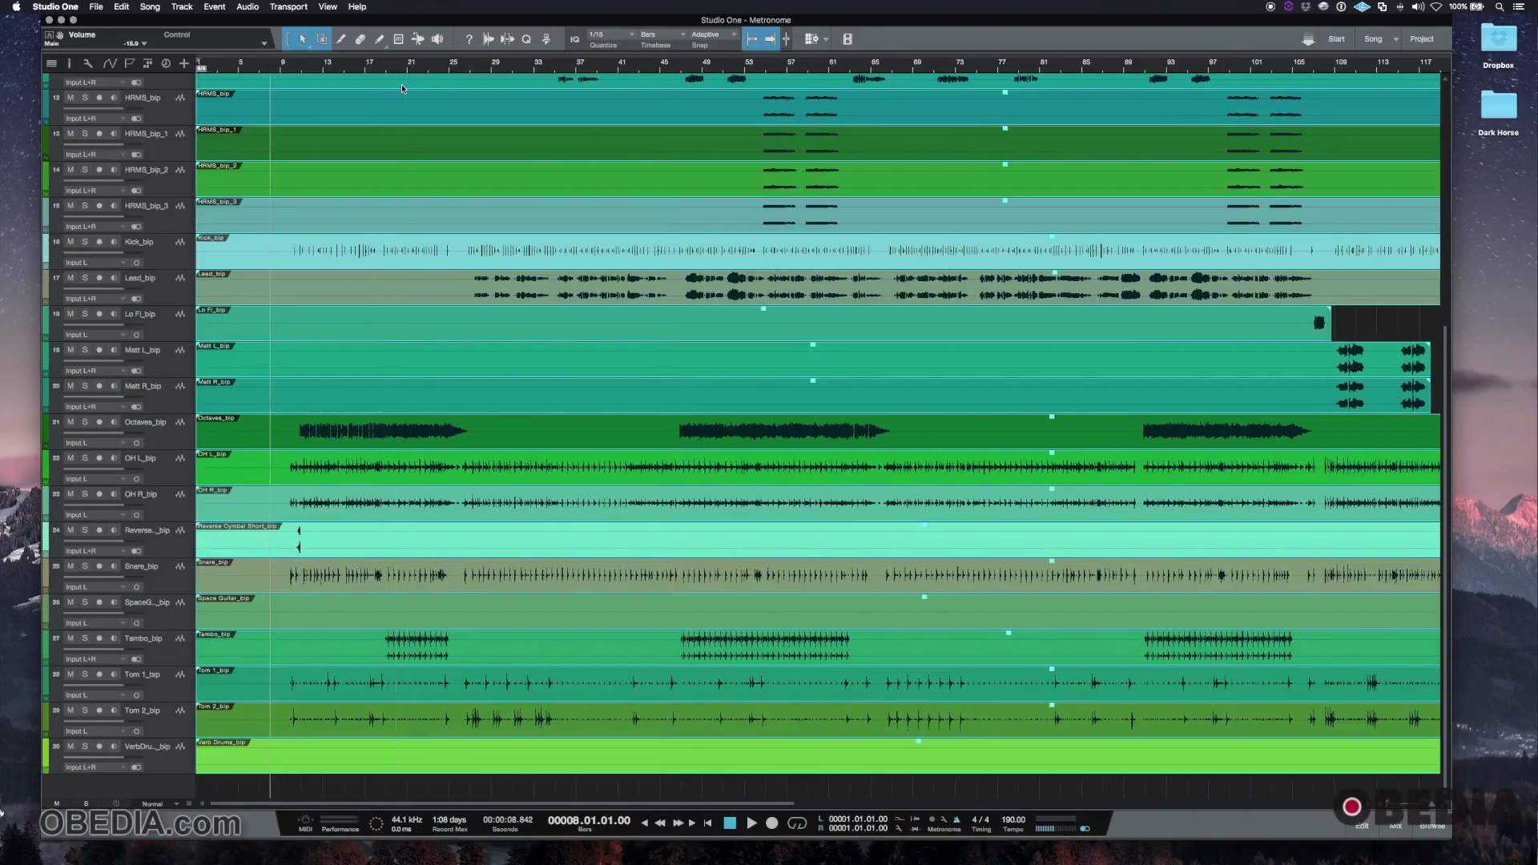
scroll(282, 218, "up", 10)
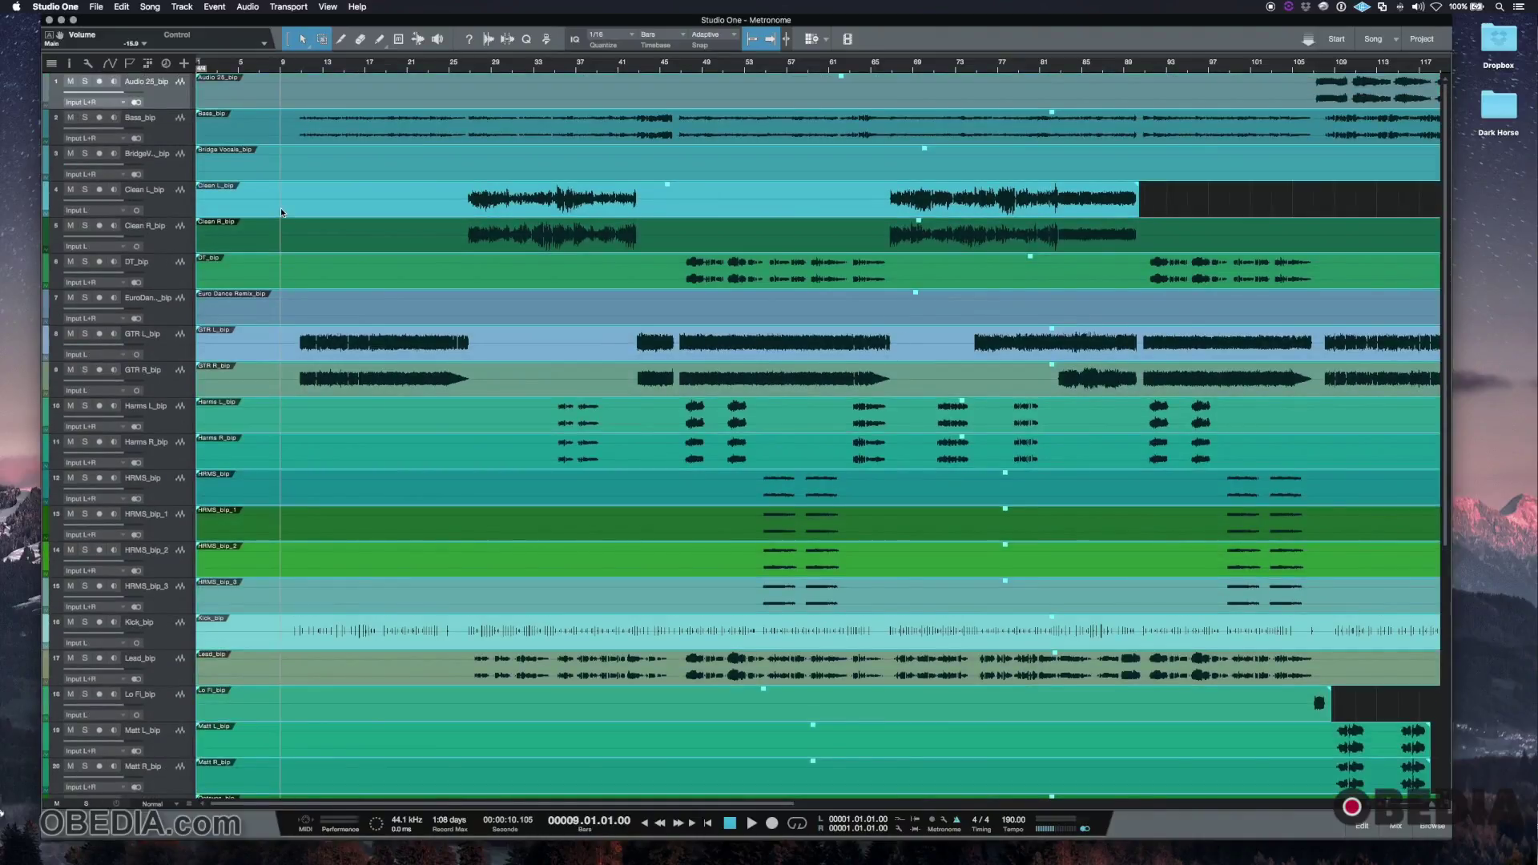
scroll(282, 212, "down", 10)
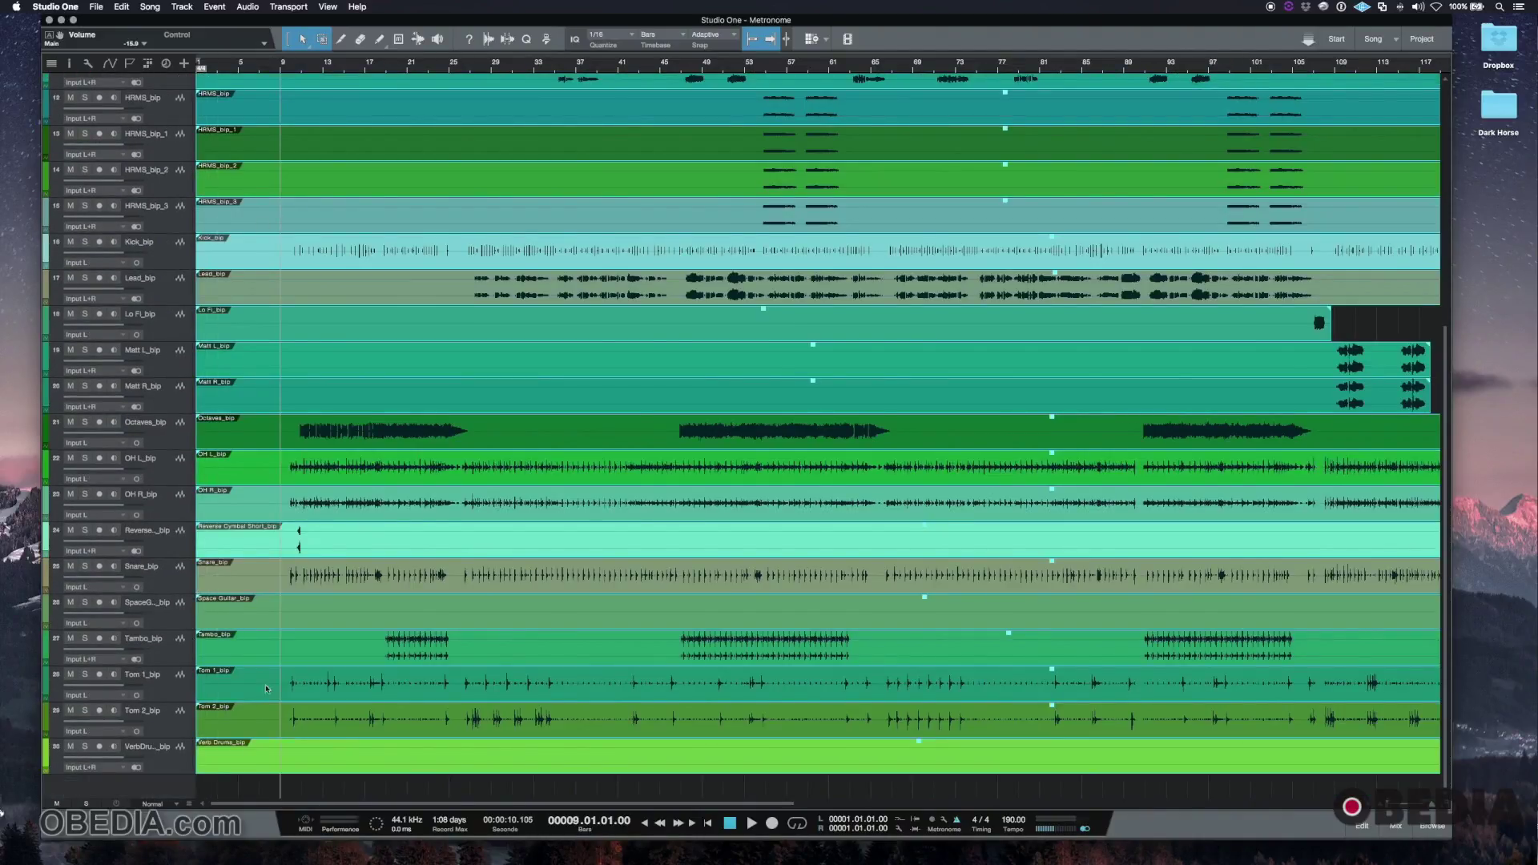
scroll(267, 689, "up", 10)
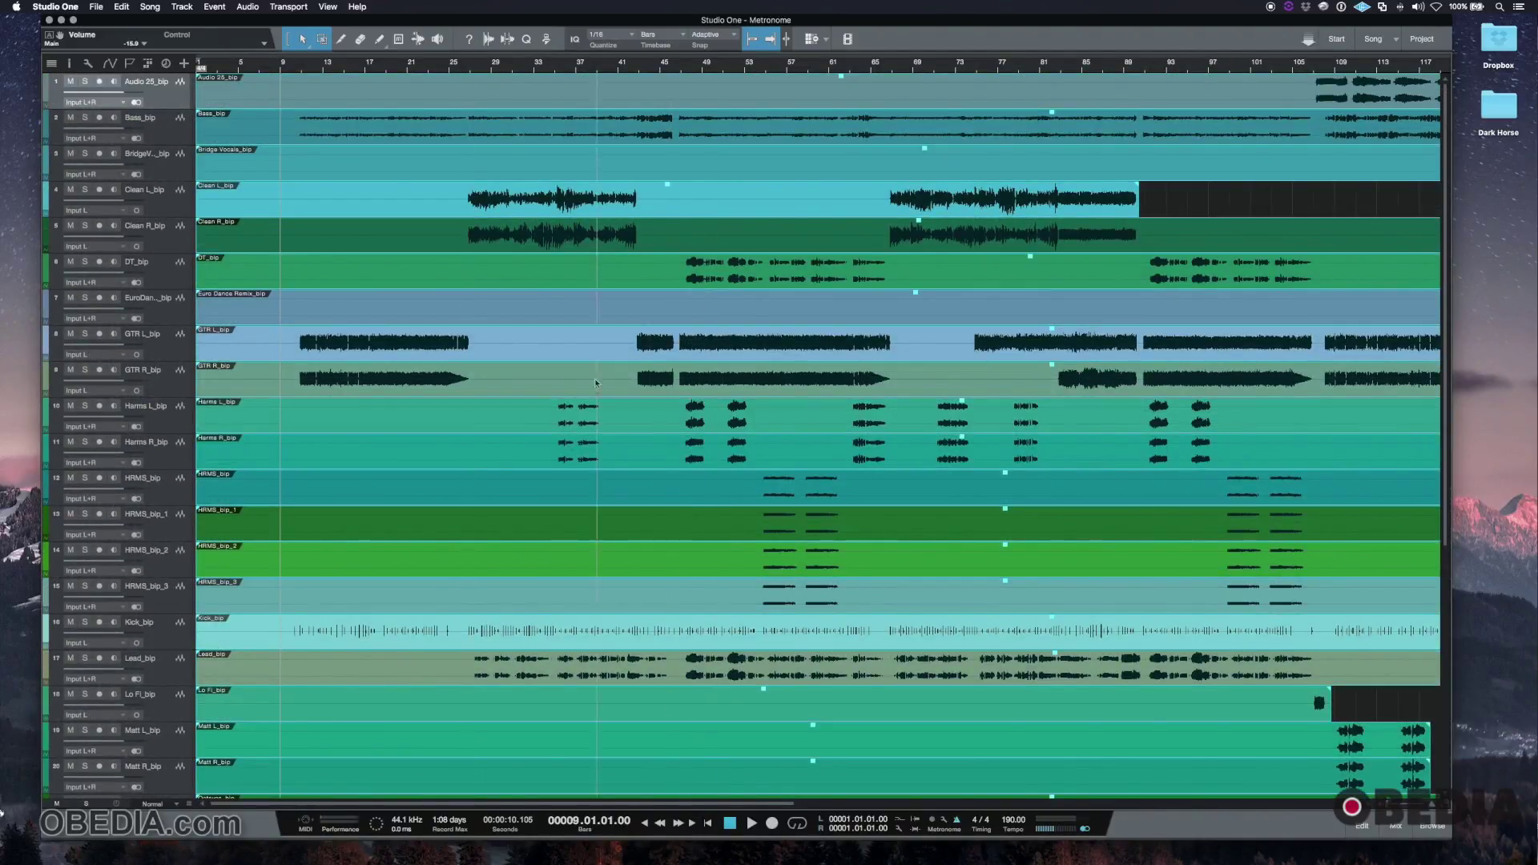
scroll(596, 383, "down", 10)
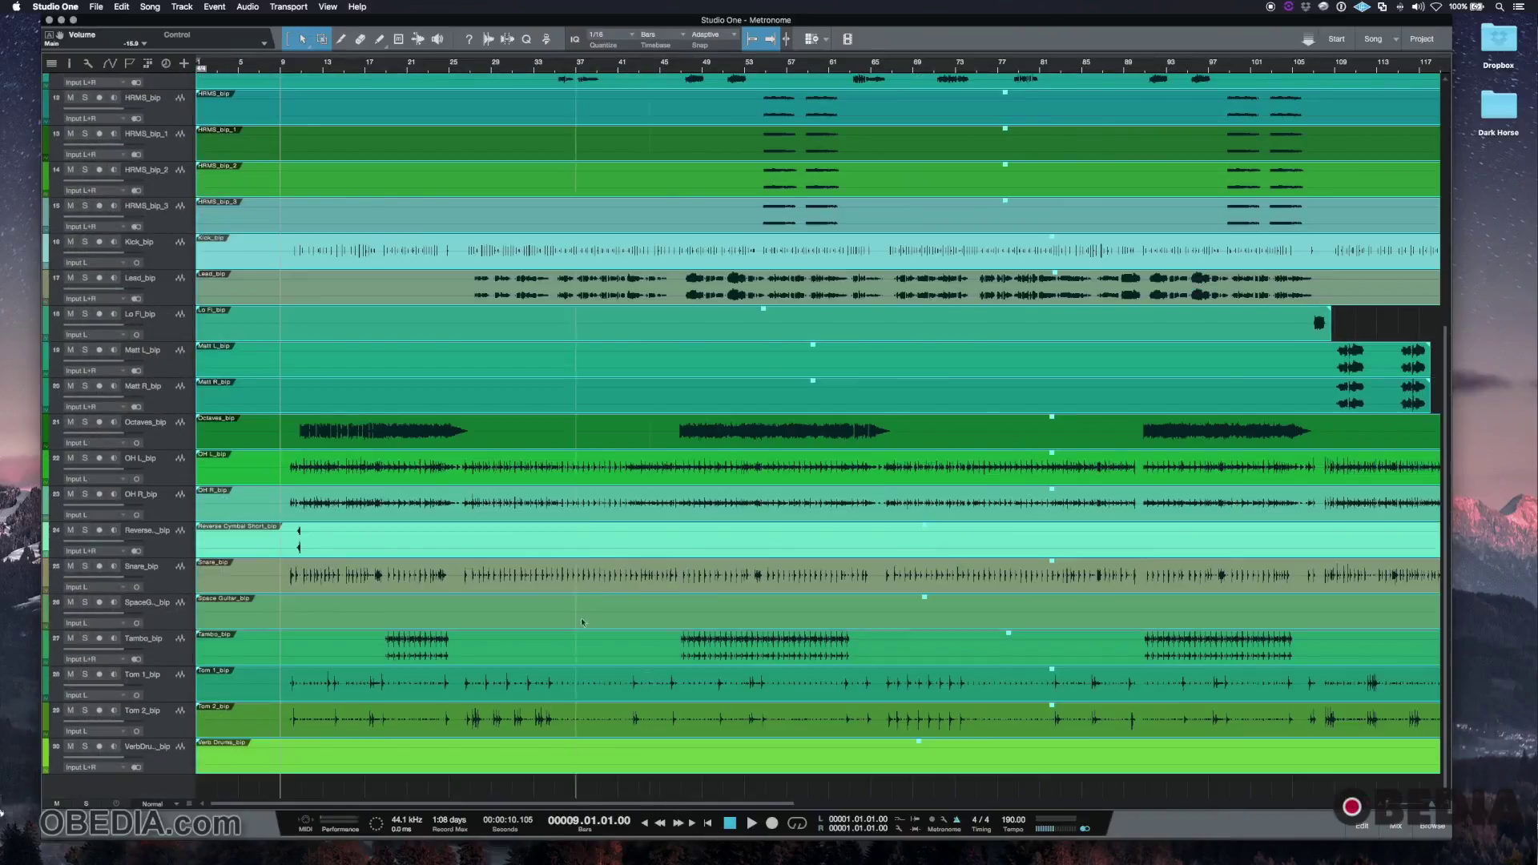
Switch the metronome off after trying it during playback and open its setup settings.
left_click(957, 822)
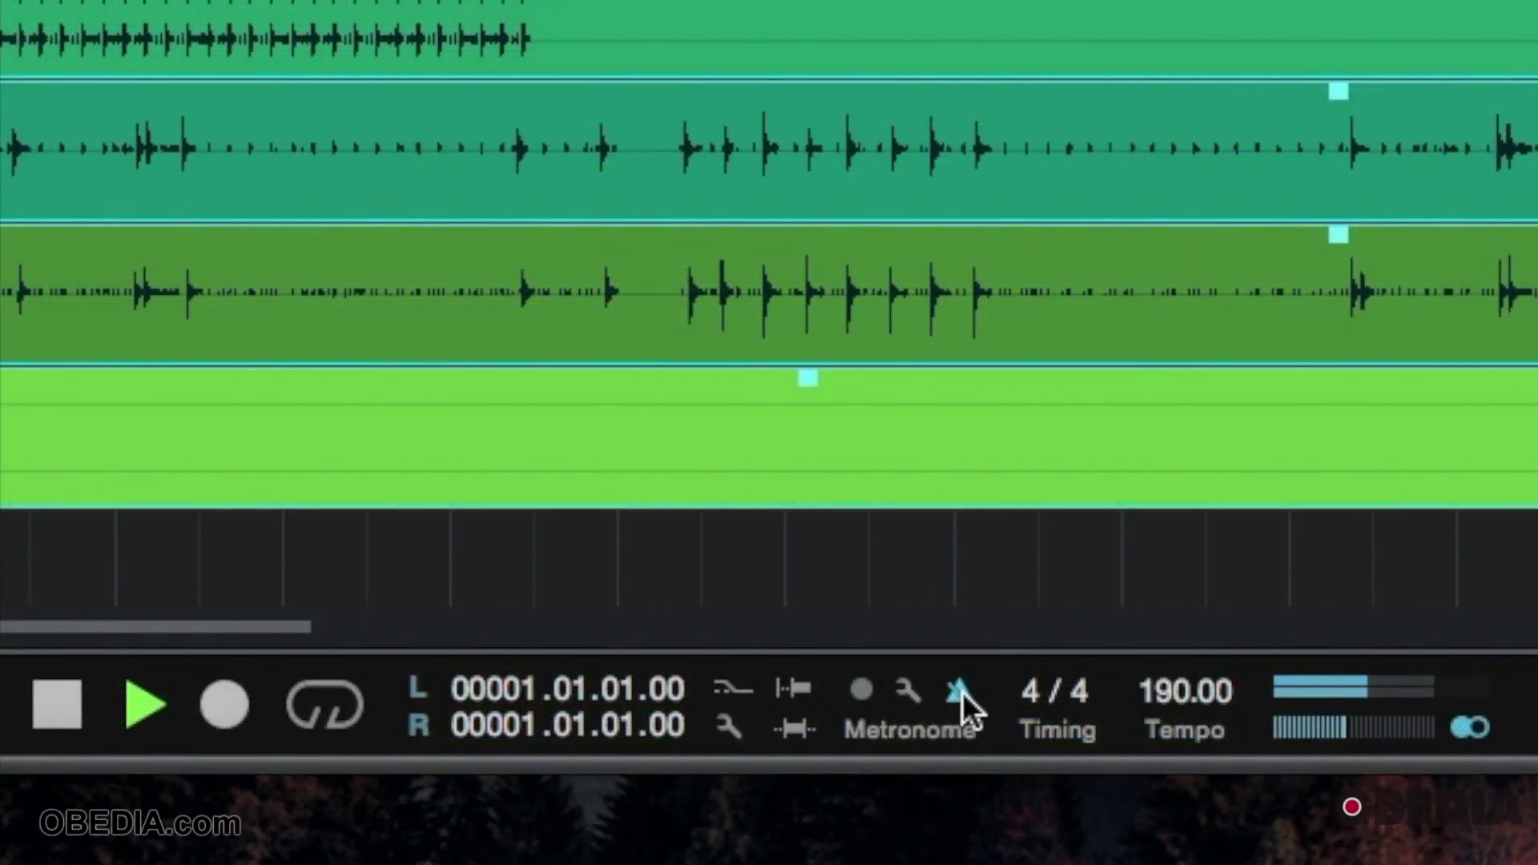
left_click(960, 690)
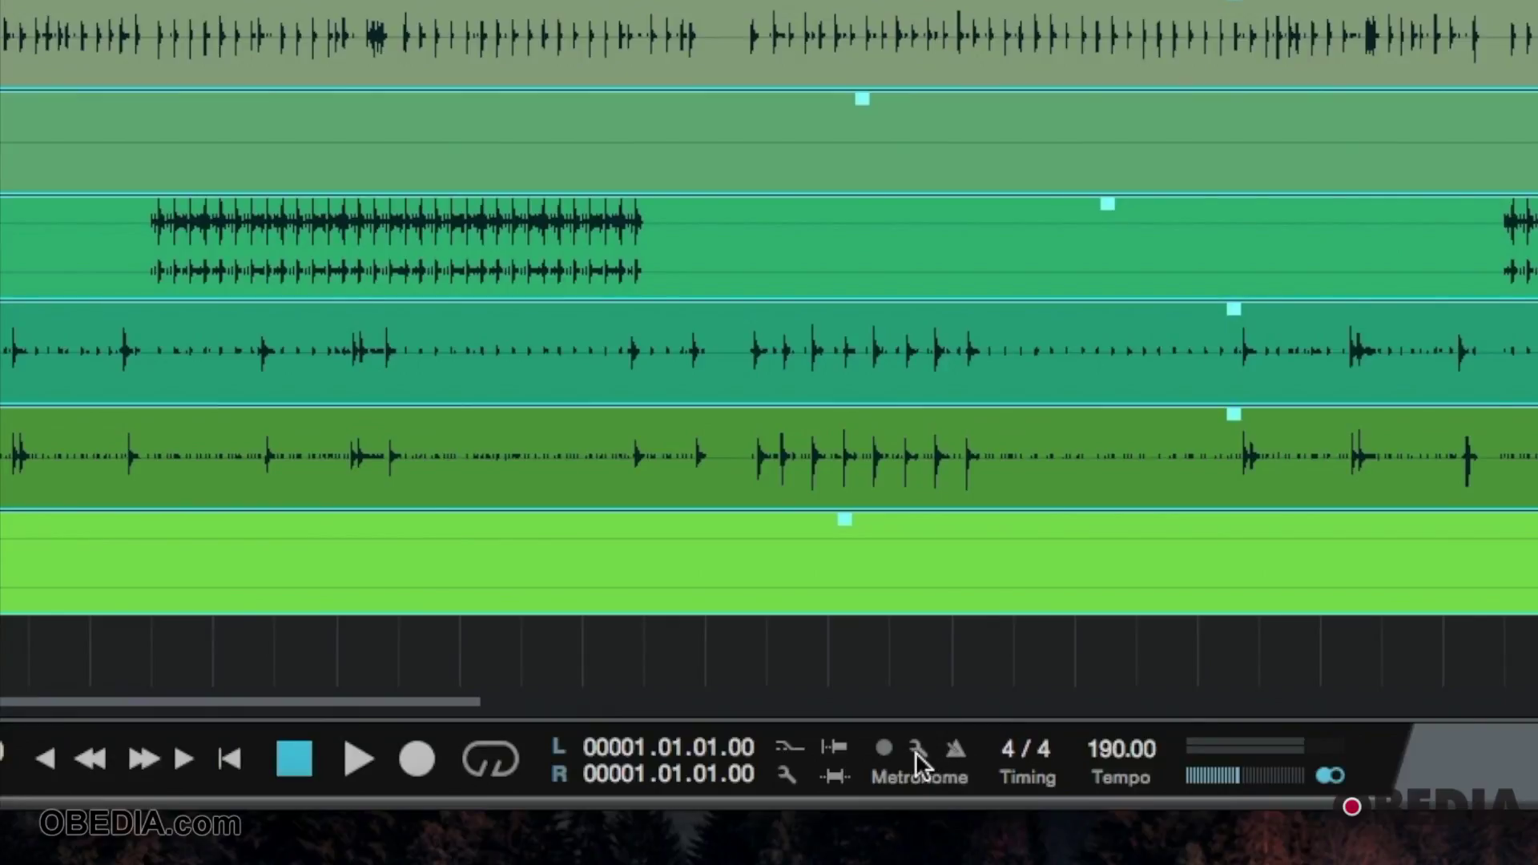
left_click(915, 751)
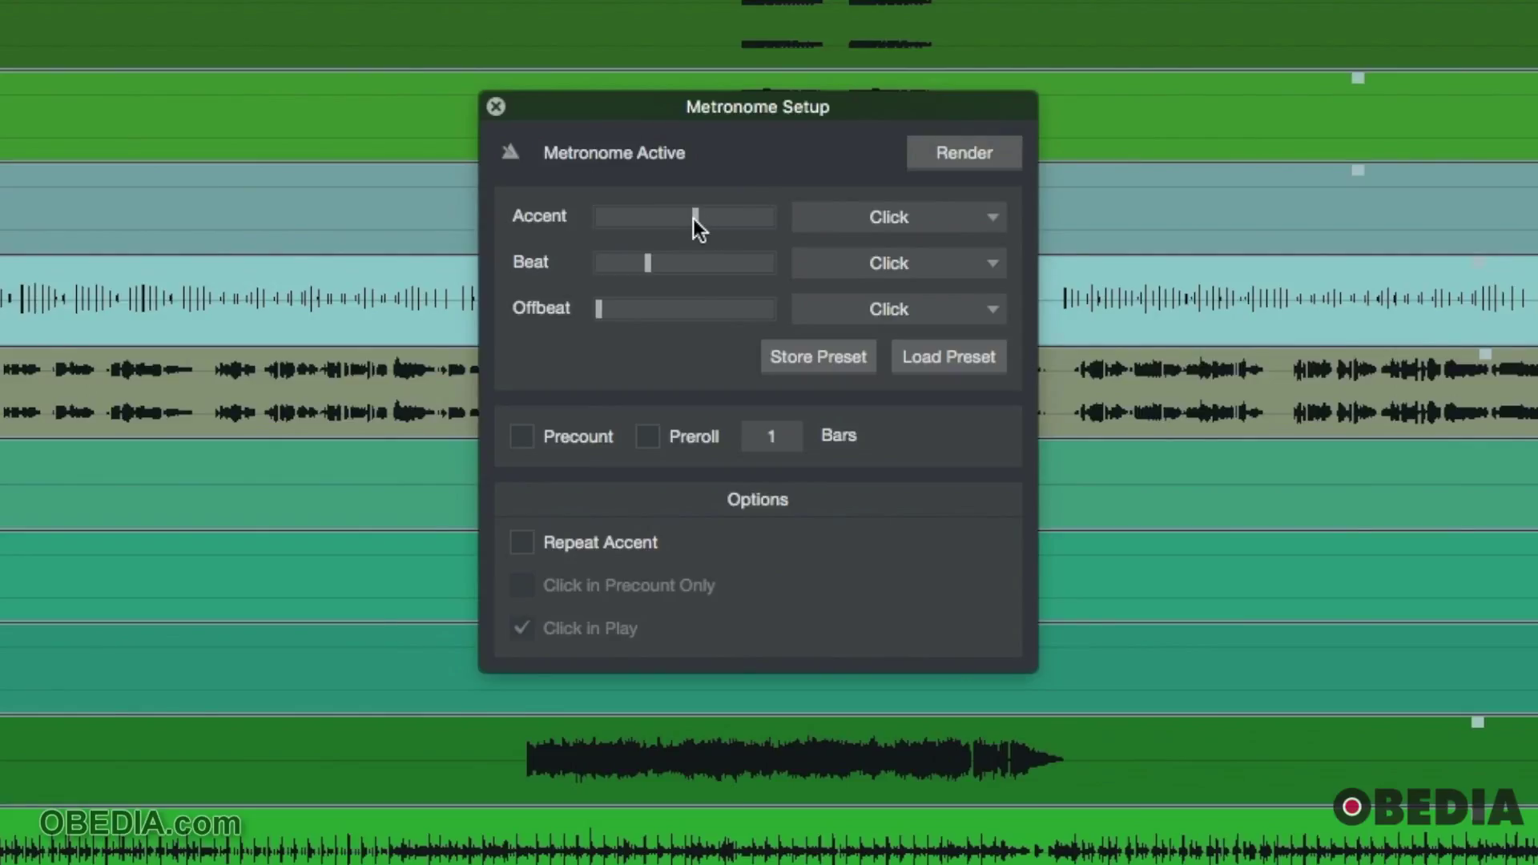
Raise the metronome's Accent level to about three quarters and its Beat level to about halfway.
mouse_move(702, 216)
left_mouse_down()
mouse_move(683, 217)
mouse_move(723, 218)
left_mouse_up()
left_click_drag(646, 264, 680, 269)
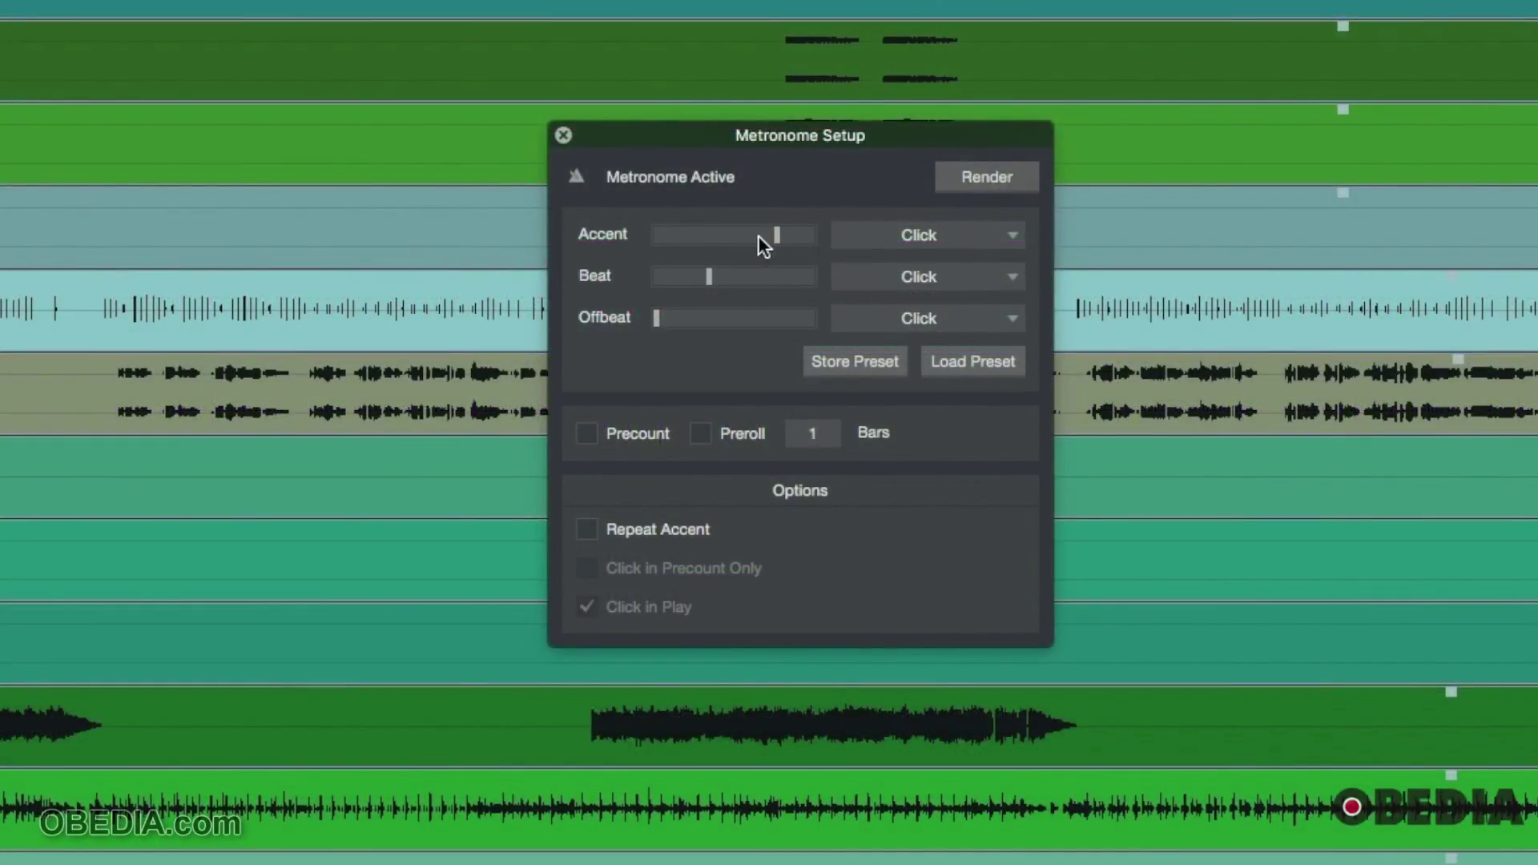
left_click_drag(713, 286, 731, 283)
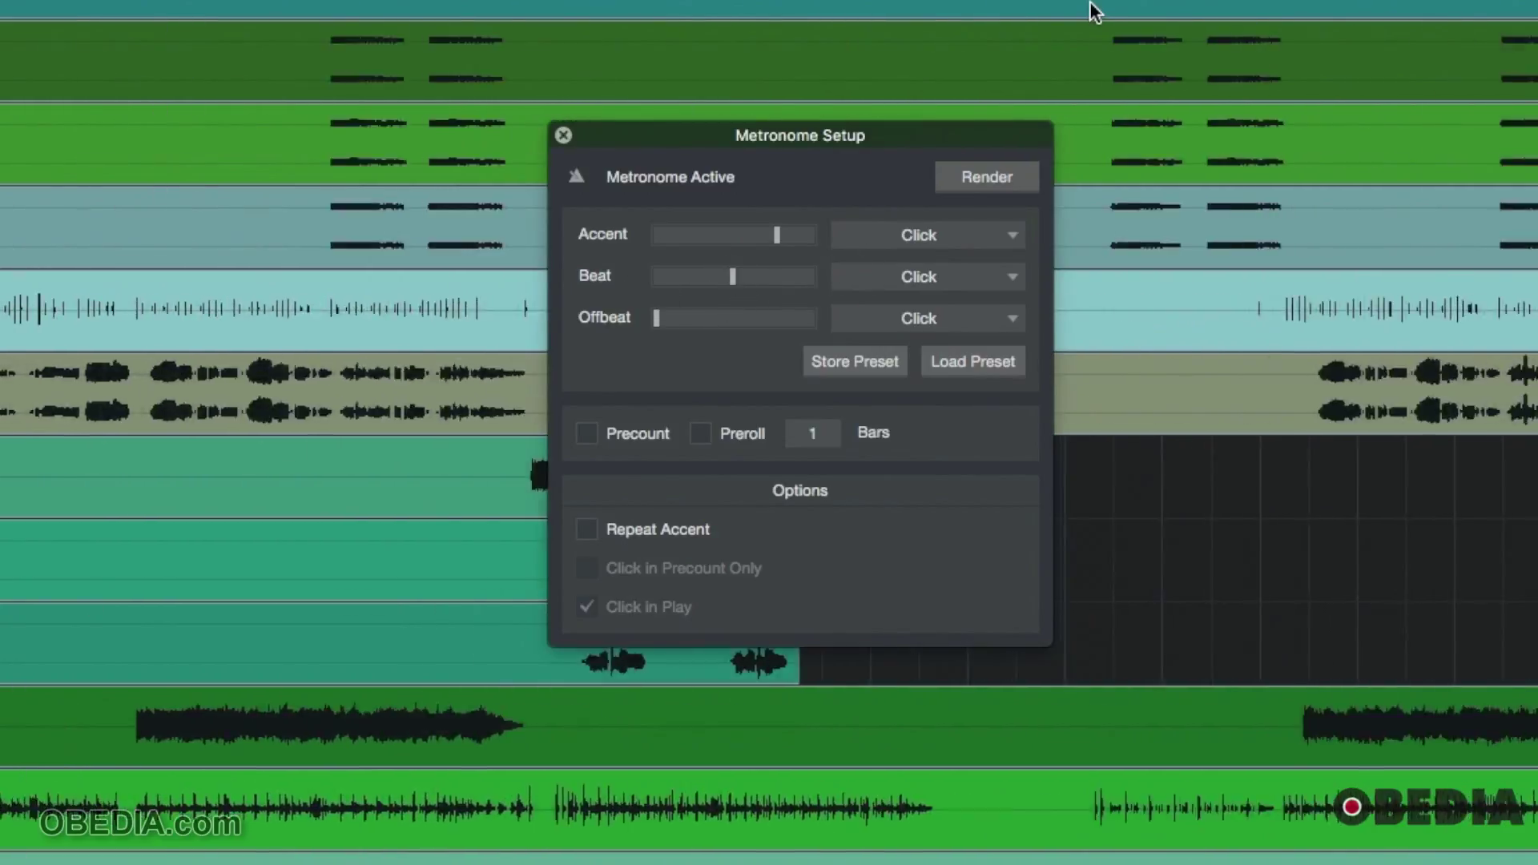
Turn the metronome on and lower its Accent level slightly and its Beat level close to minimum.
key("super+a")
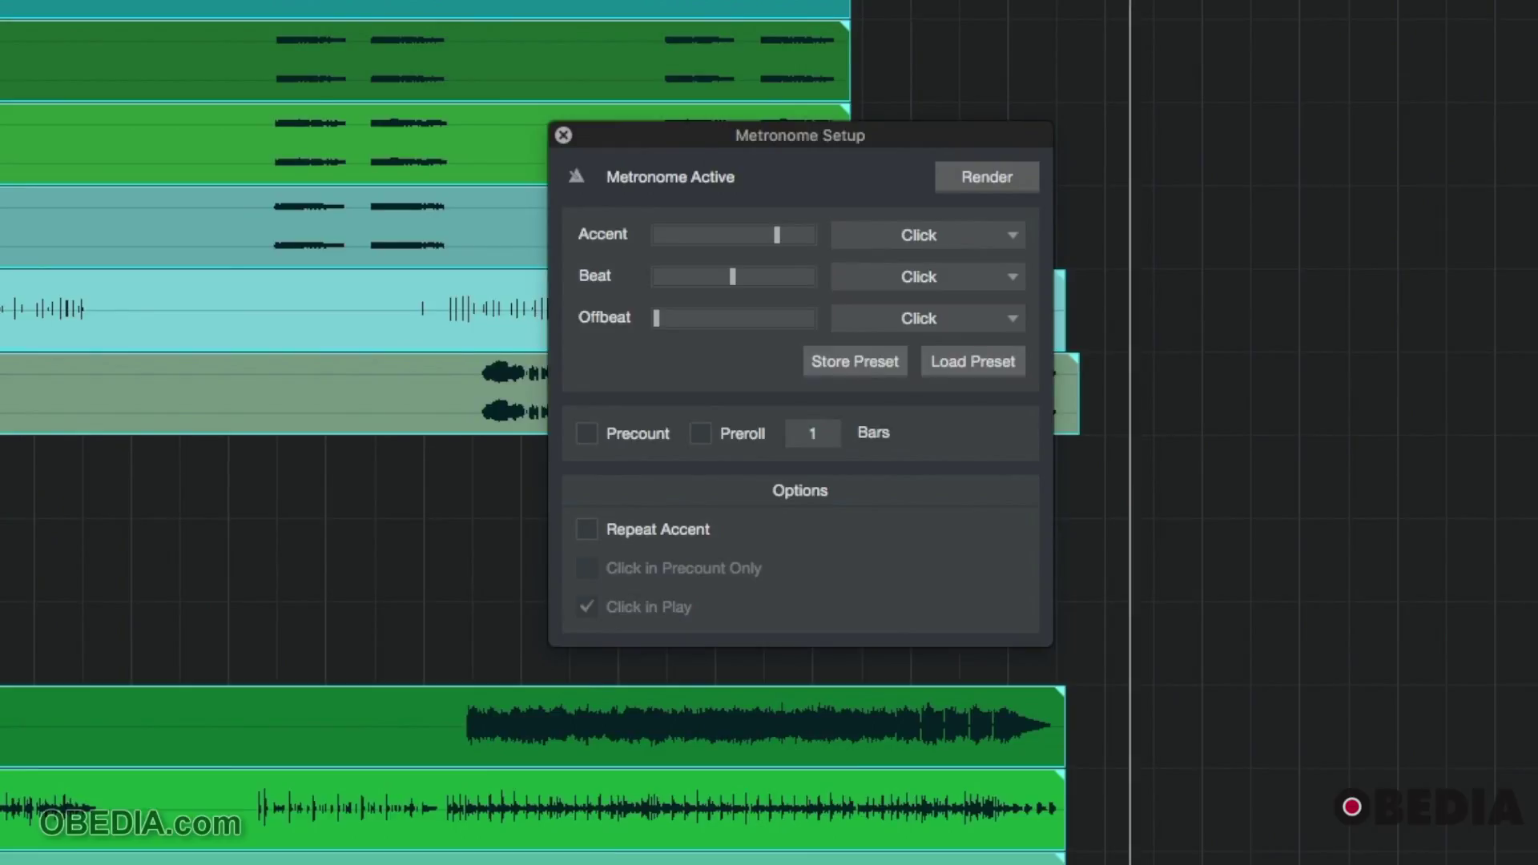
key("c")
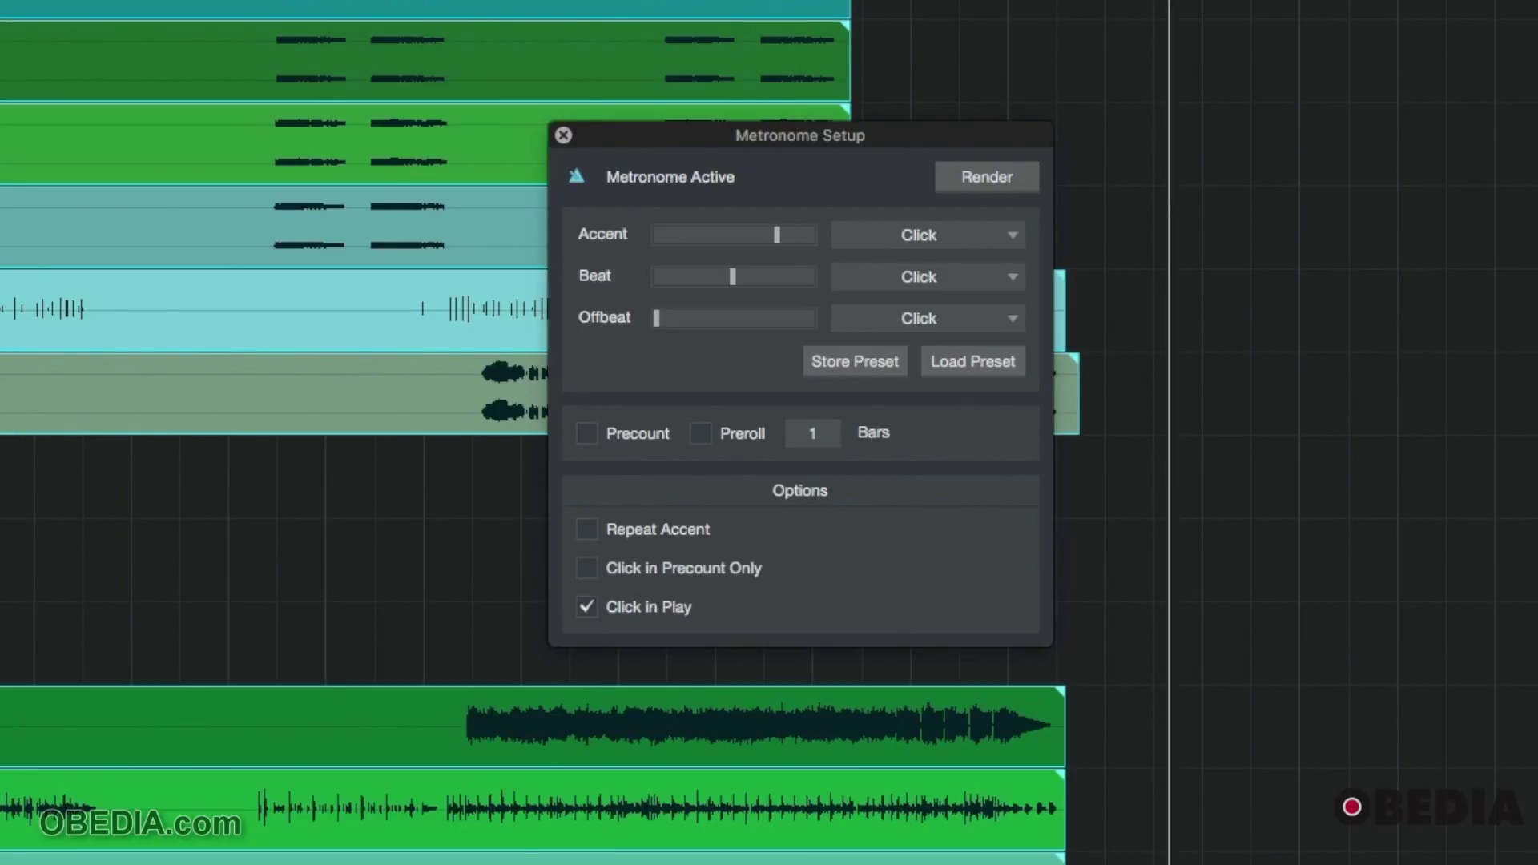
left_click_drag(775, 235, 674, 281)
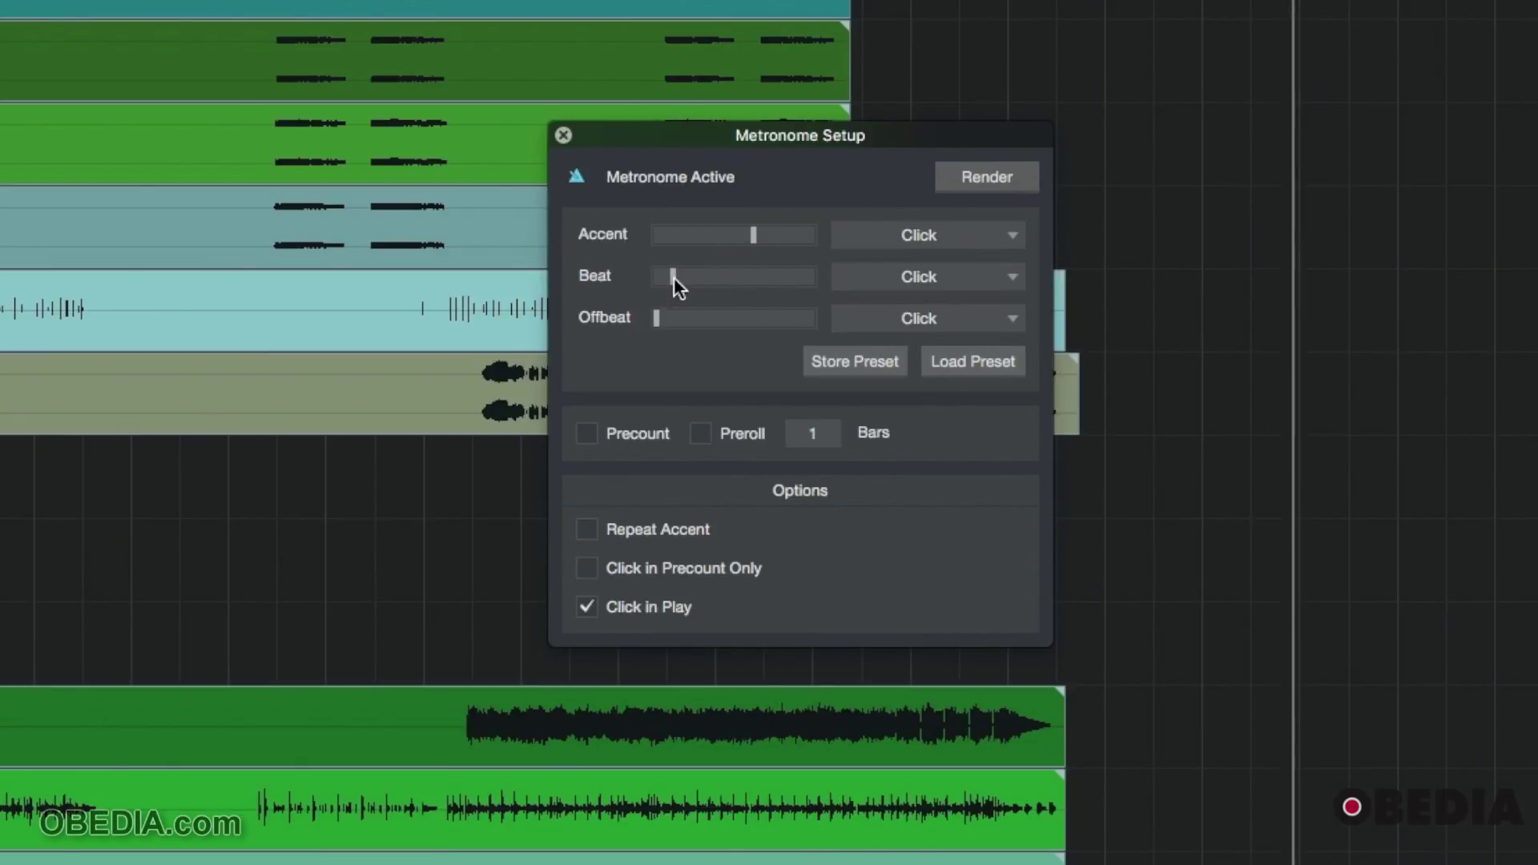
Set the metronome's Accent sound to Cowbell and rebalance it with a slightly lower Accent level and a slightly higher Beat level.
left_click(856, 240)
left_click(885, 349)
left_click_drag(755, 237, 738, 243)
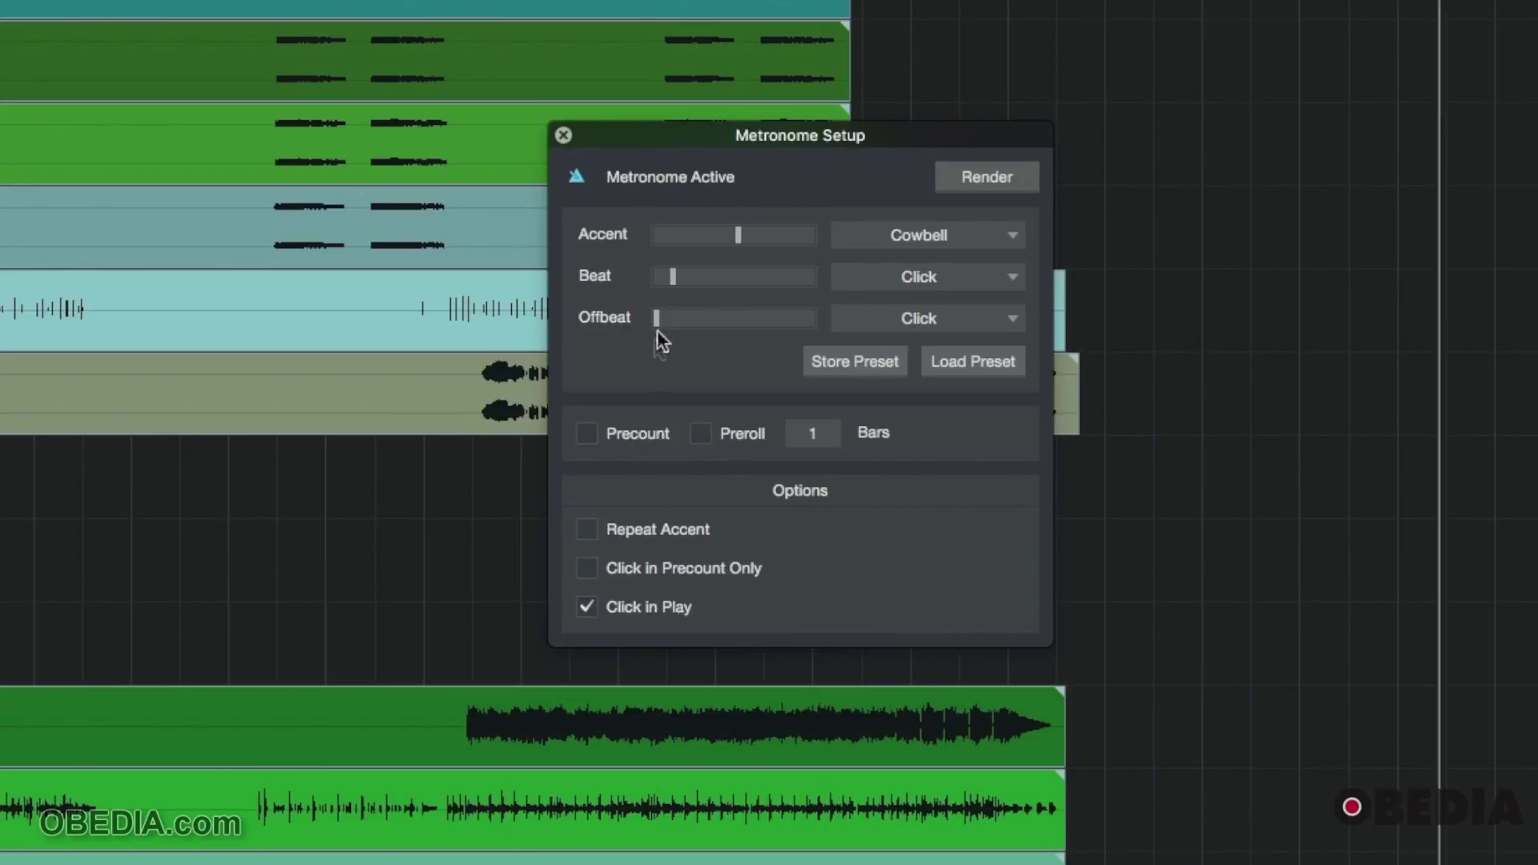
left_click_drag(673, 276, 809, 268)
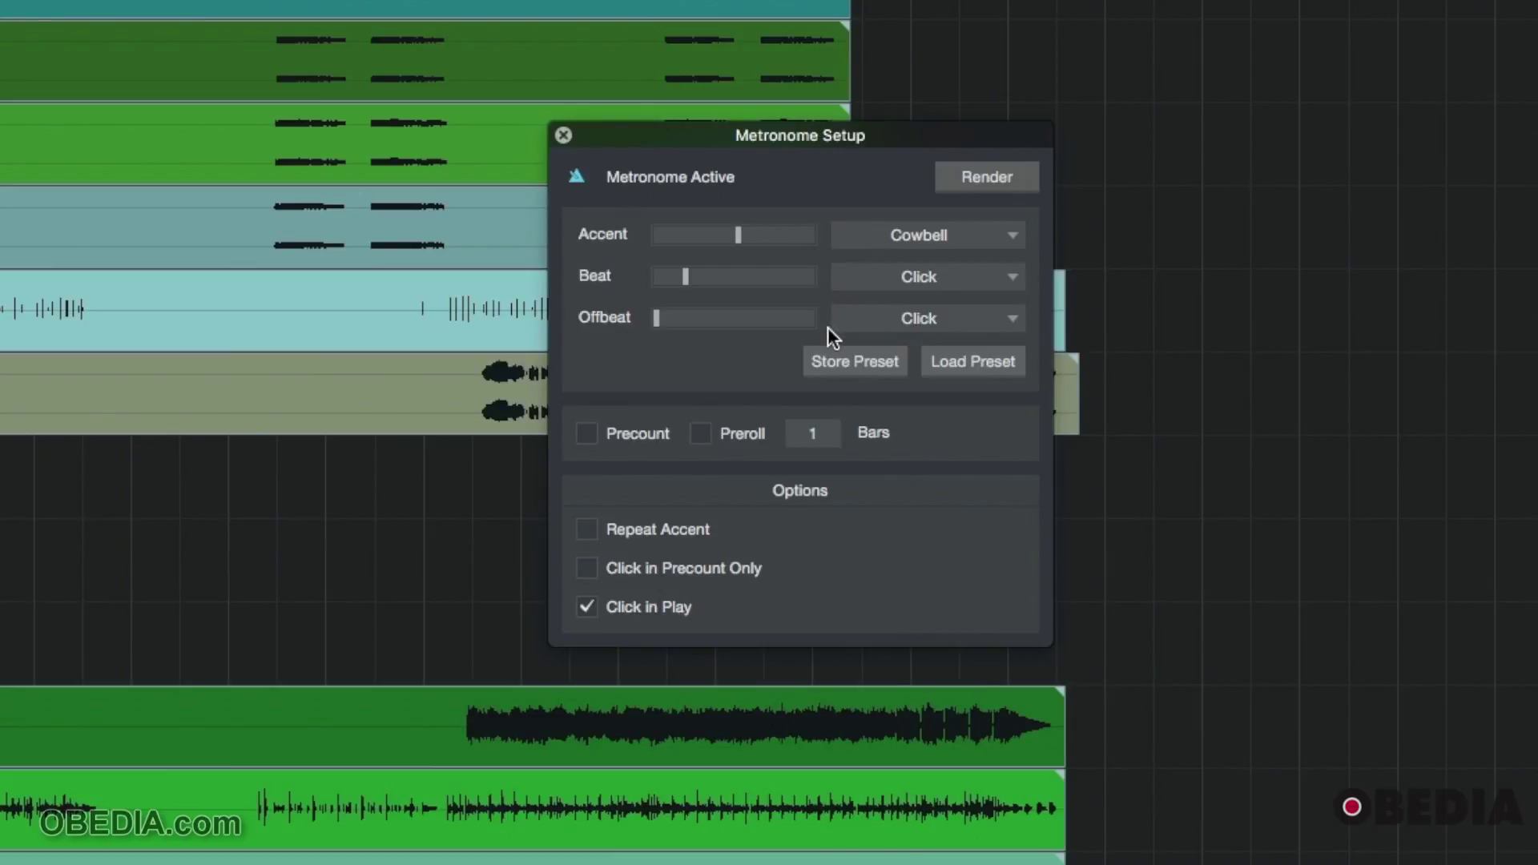
Toggle the metronome off and back on from the arrangement.
left_click(415, 226)
key("c")
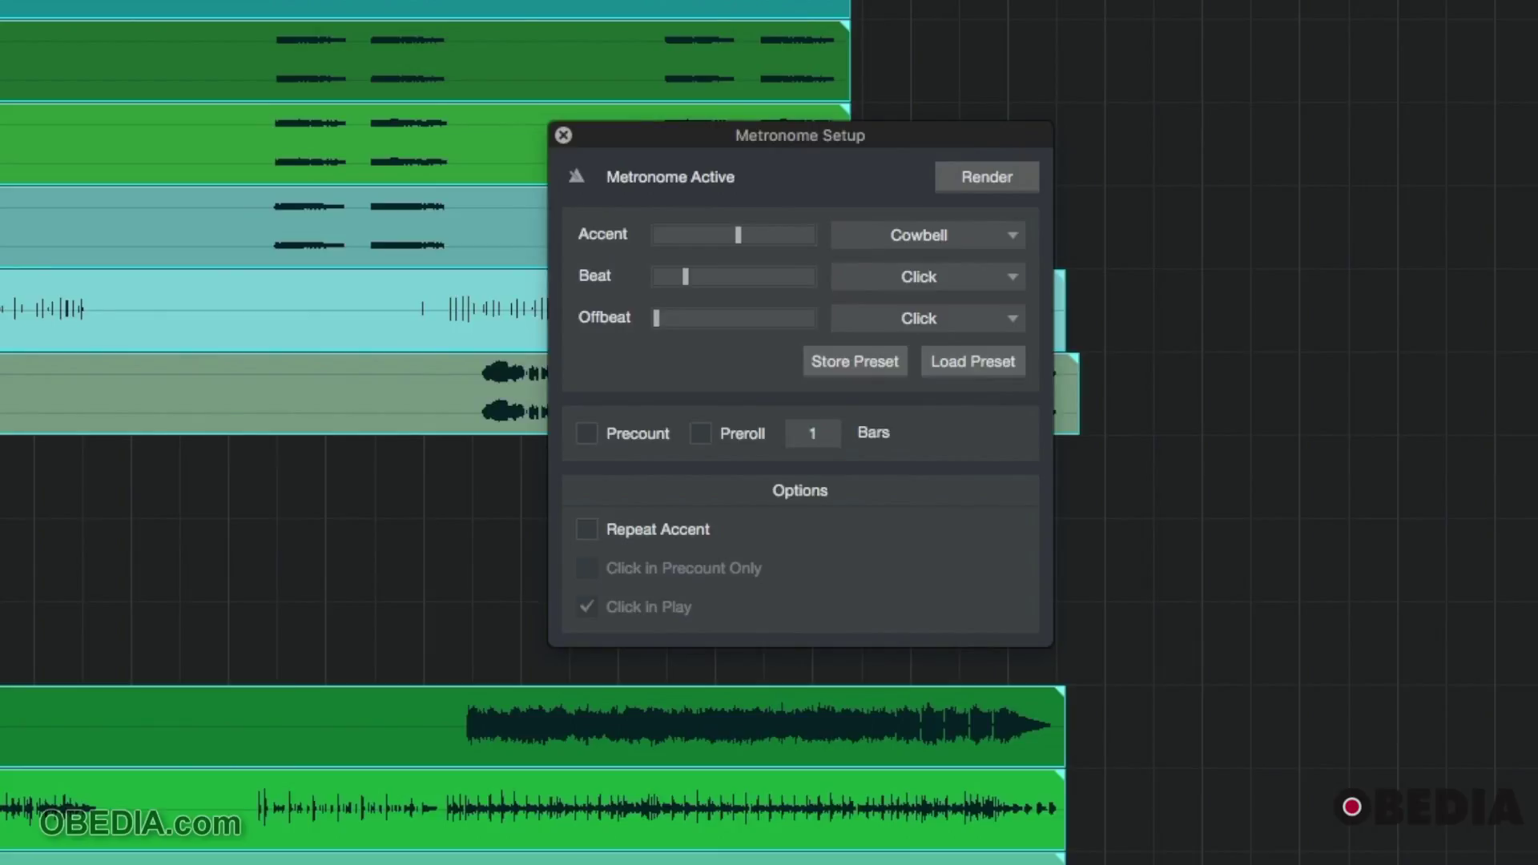
key("c")
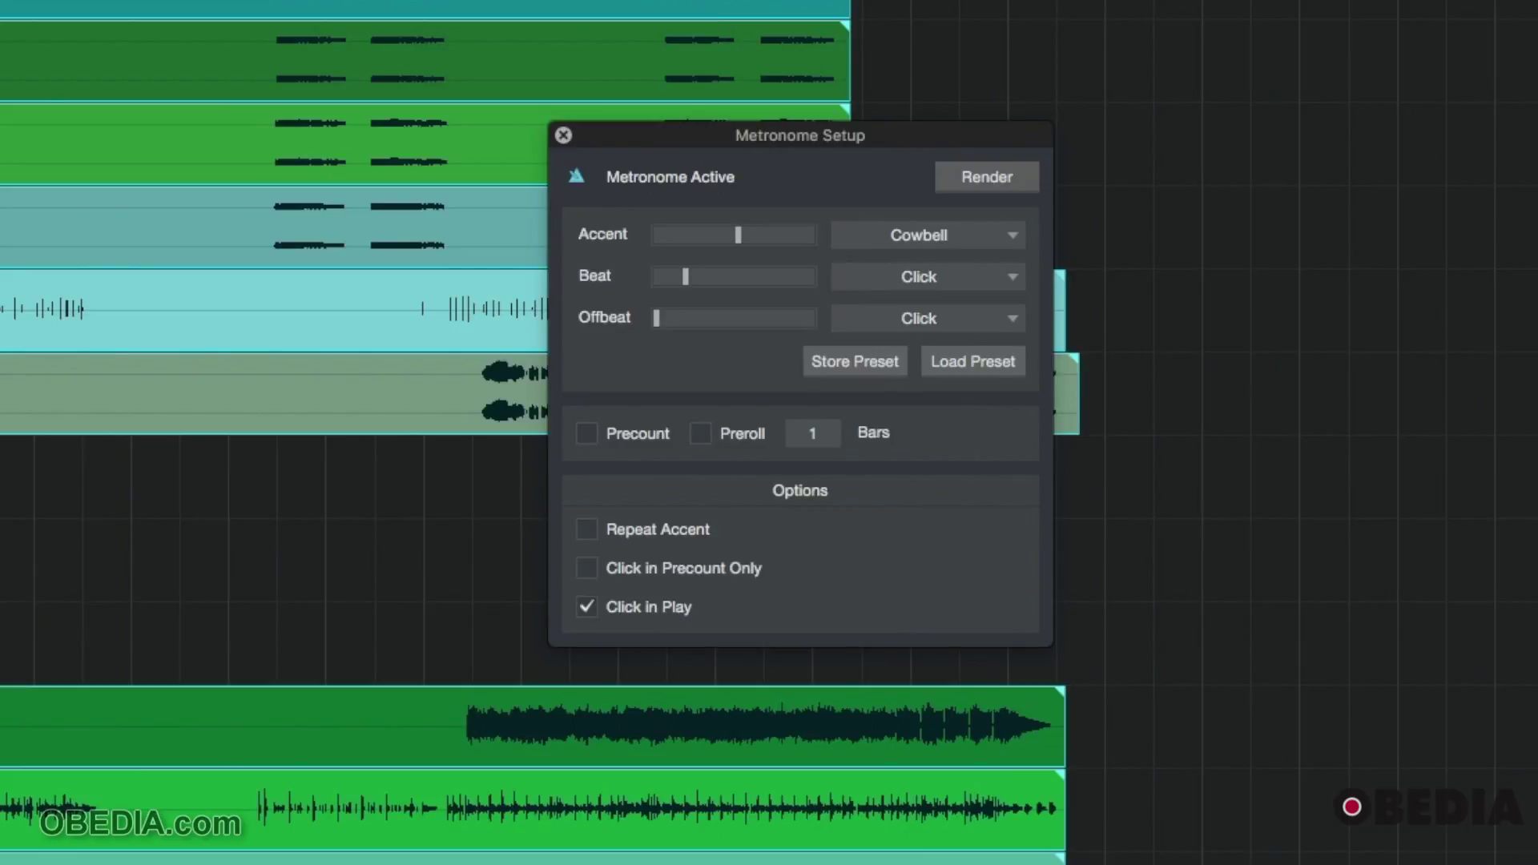
Try the Offbeat click at about half level, return it to minimum, and turn the metronome off.
left_click_drag(657, 318, 709, 327)
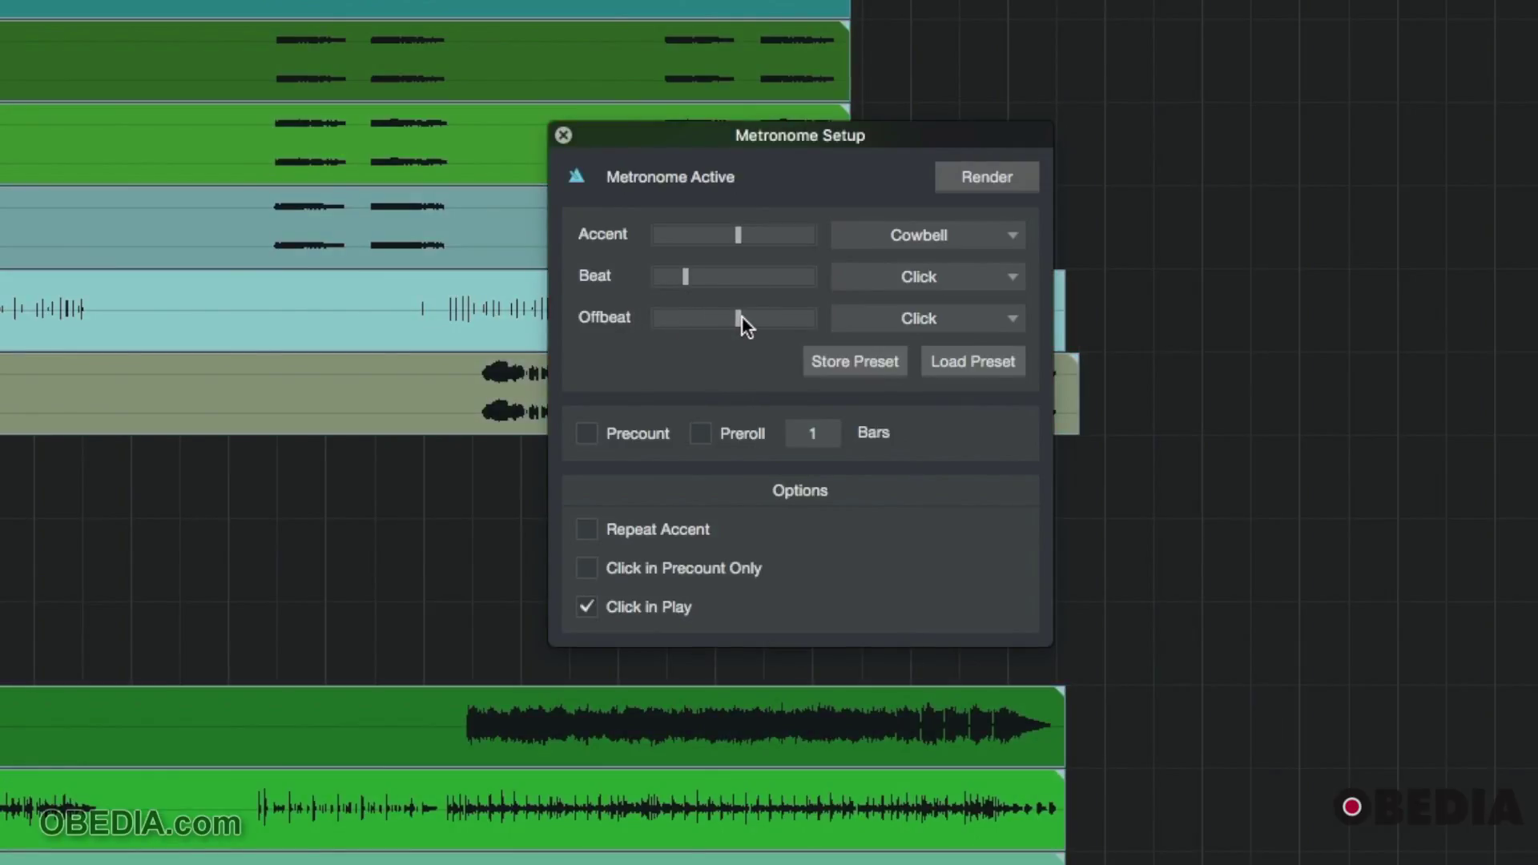
left_click_drag(742, 316, 650, 316)
left_click_drag(738, 240, 734, 240)
left_click(959, 744)
key("c")
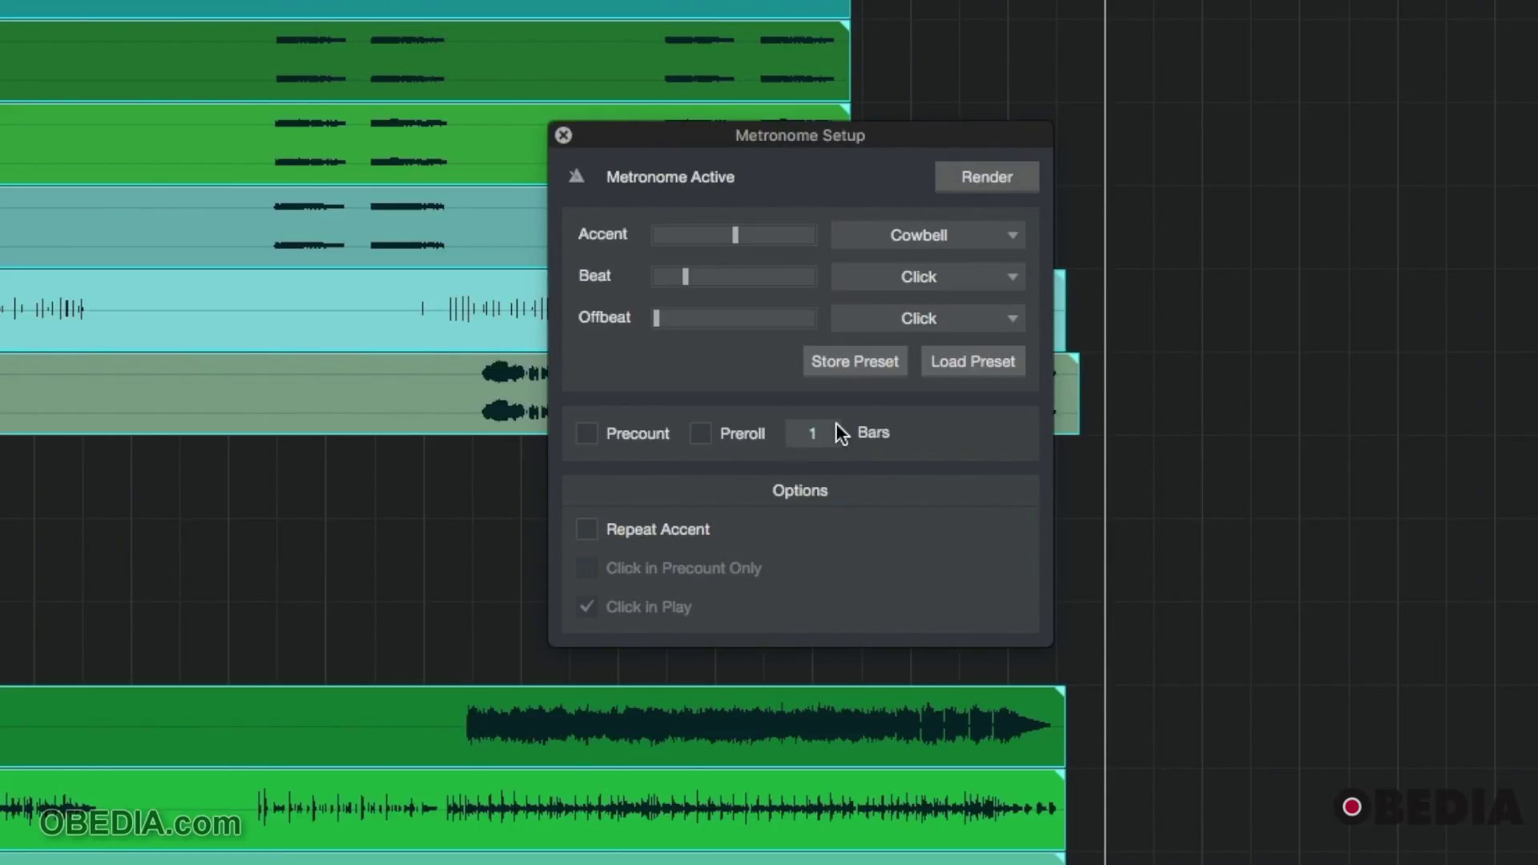
Try the Preroll and Precount options and leave both disabled.
left_click(704, 437)
left_click(644, 437)
left_click(645, 438)
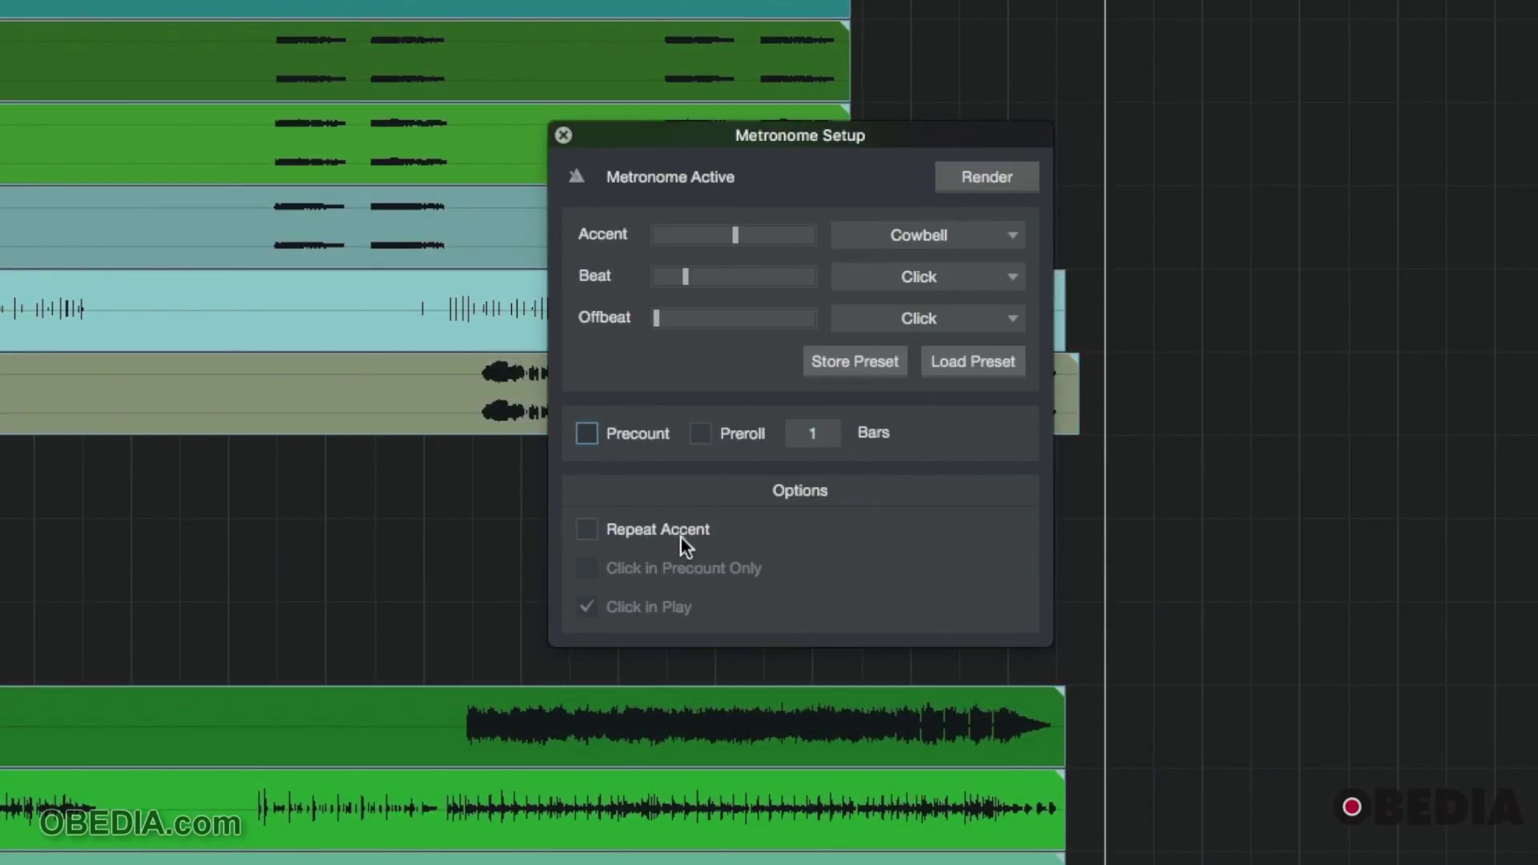
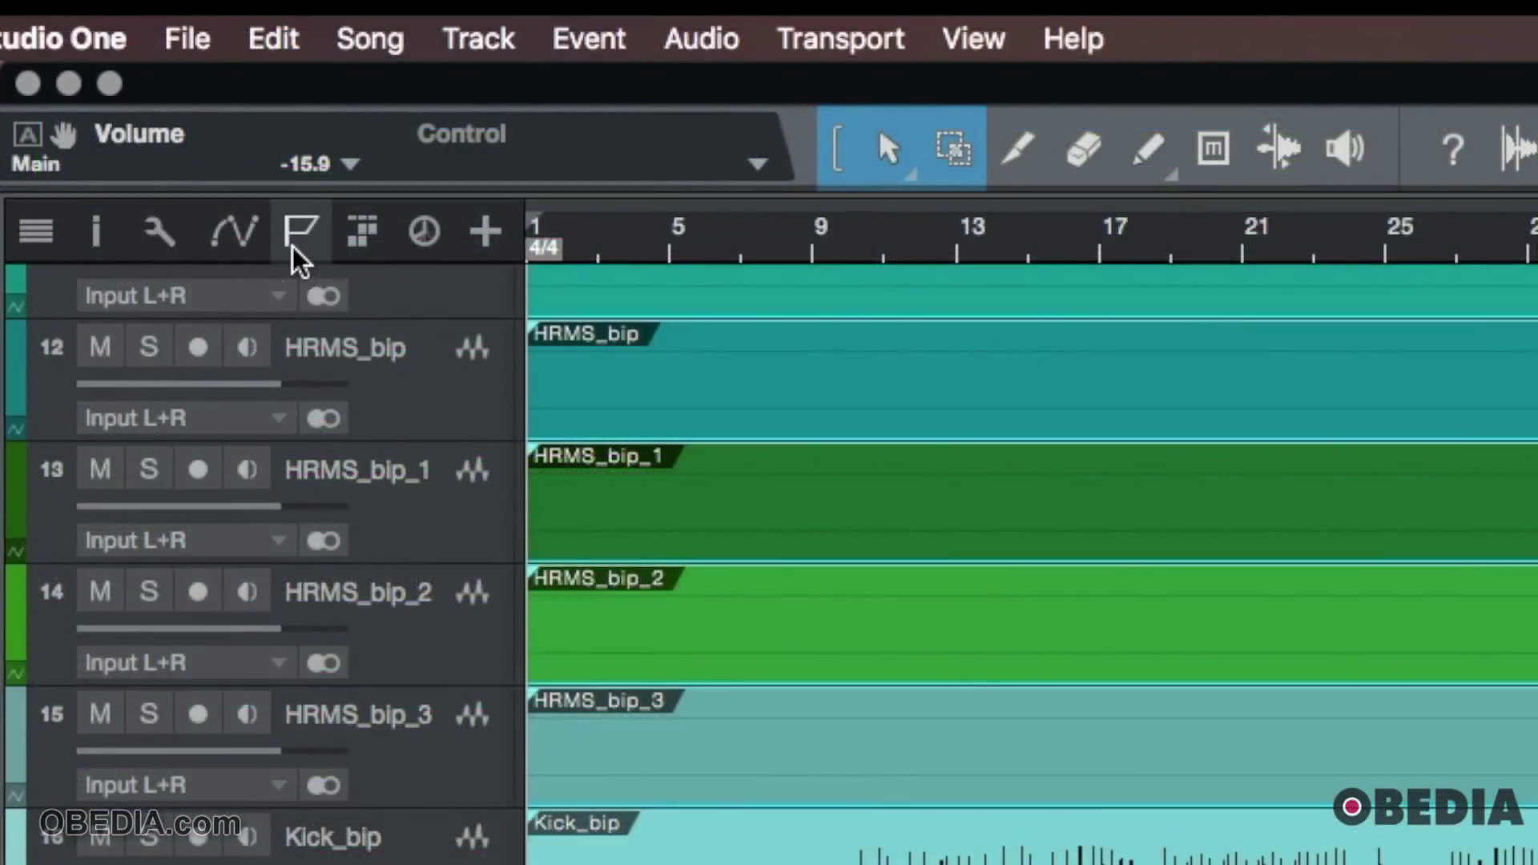
Show the marker track and move the song's End marker back to just past the last audio event.
left_click(303, 240)
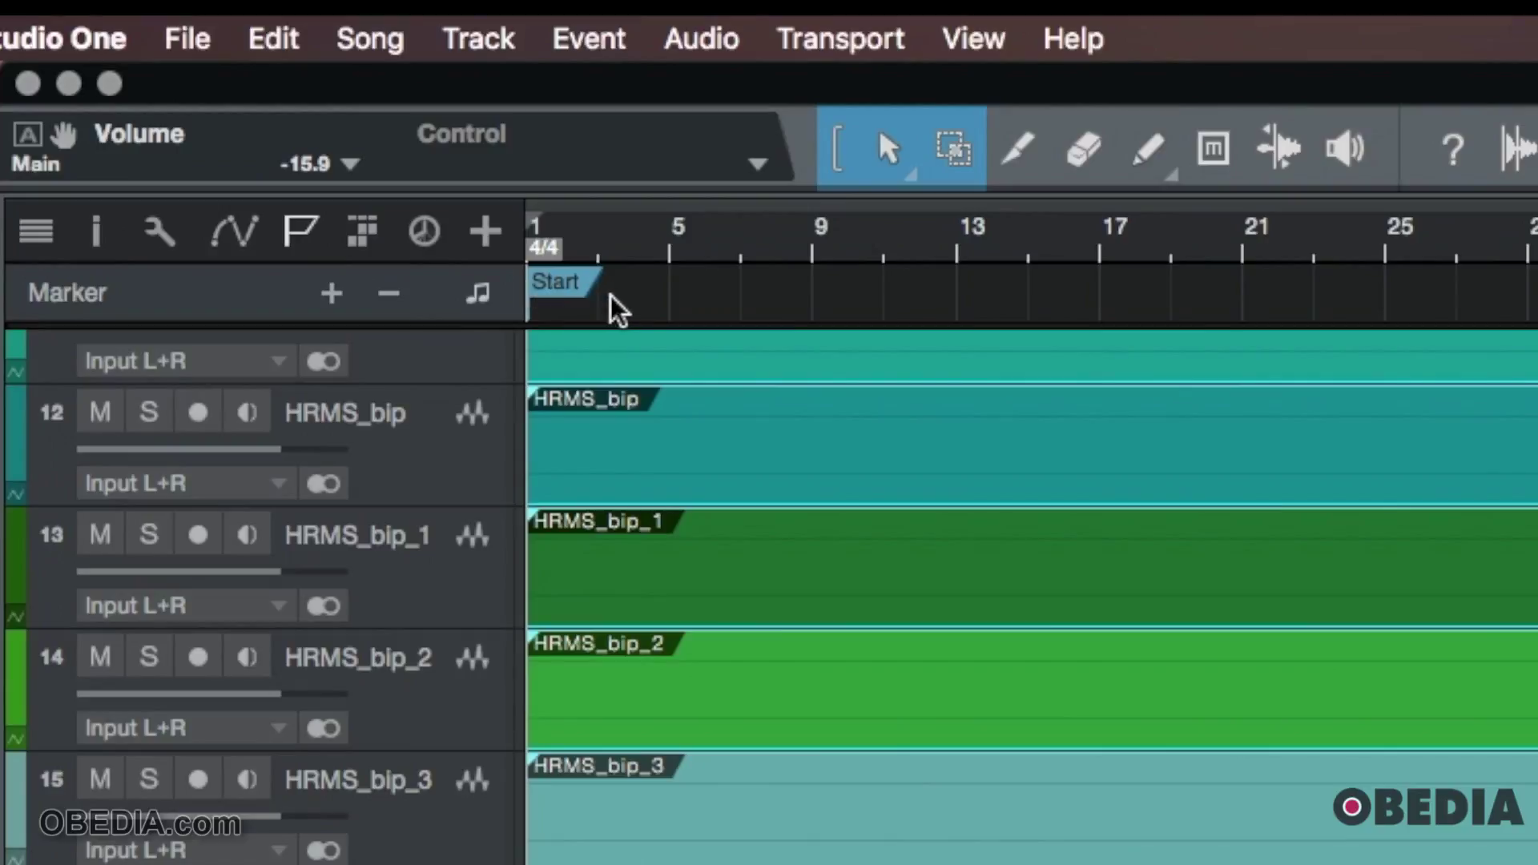
left_click(561, 282)
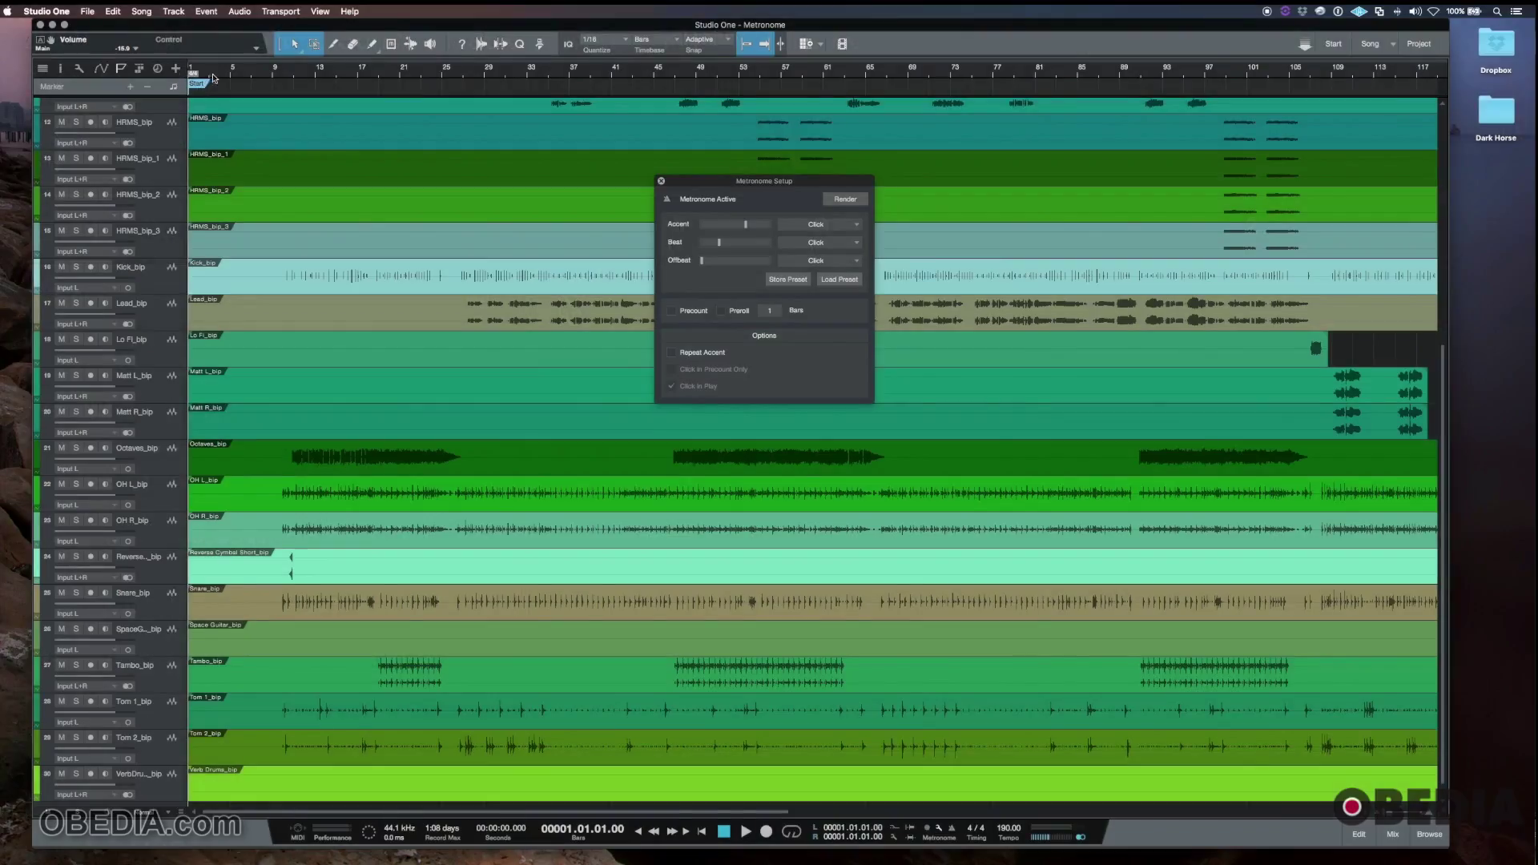
scroll(402, 133, "right", 10)
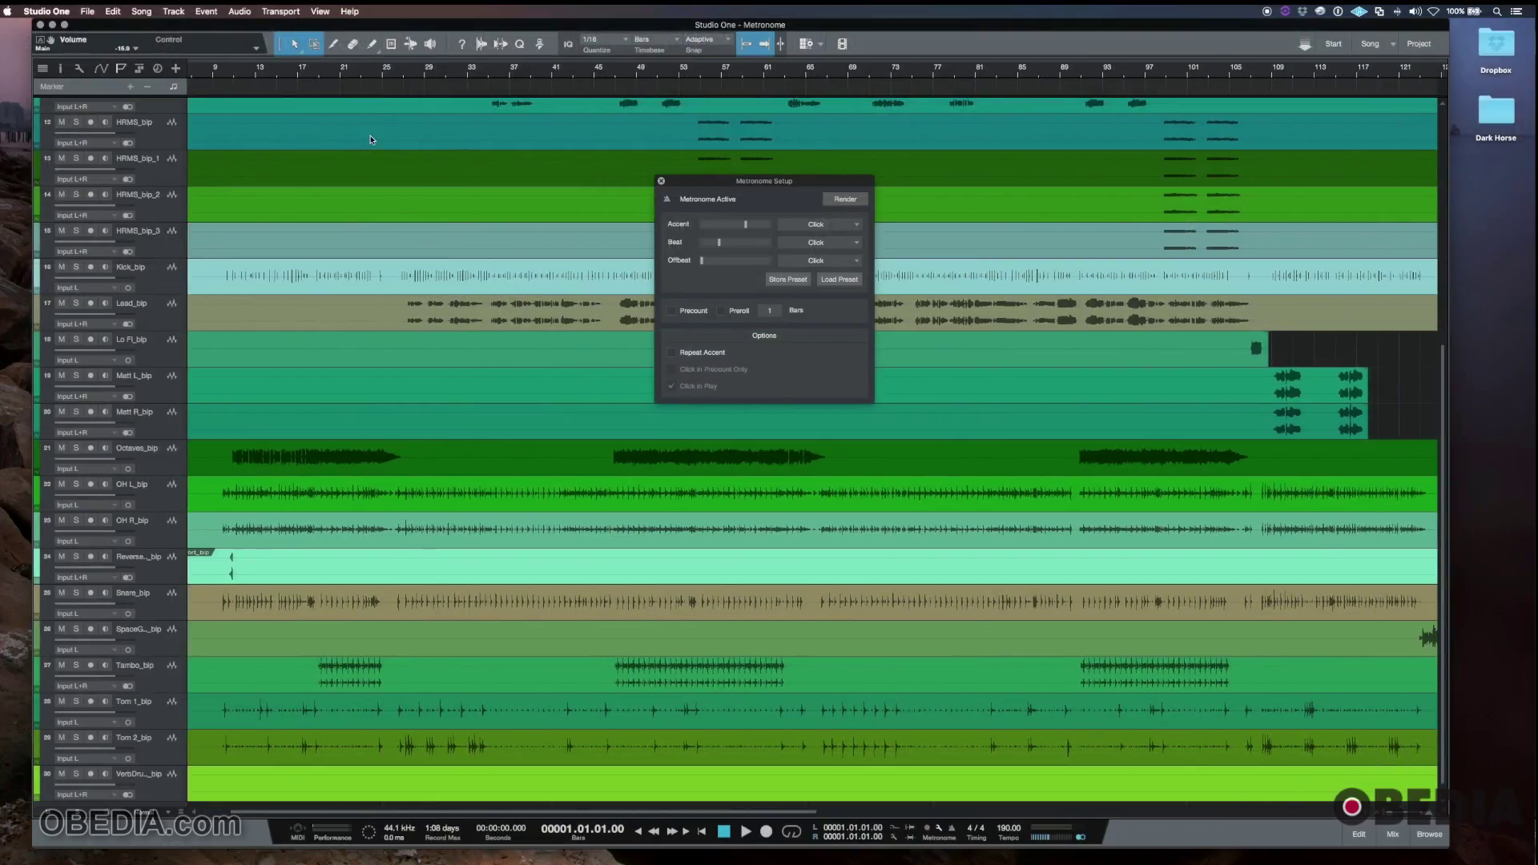
scroll(402, 133, "right", 3)
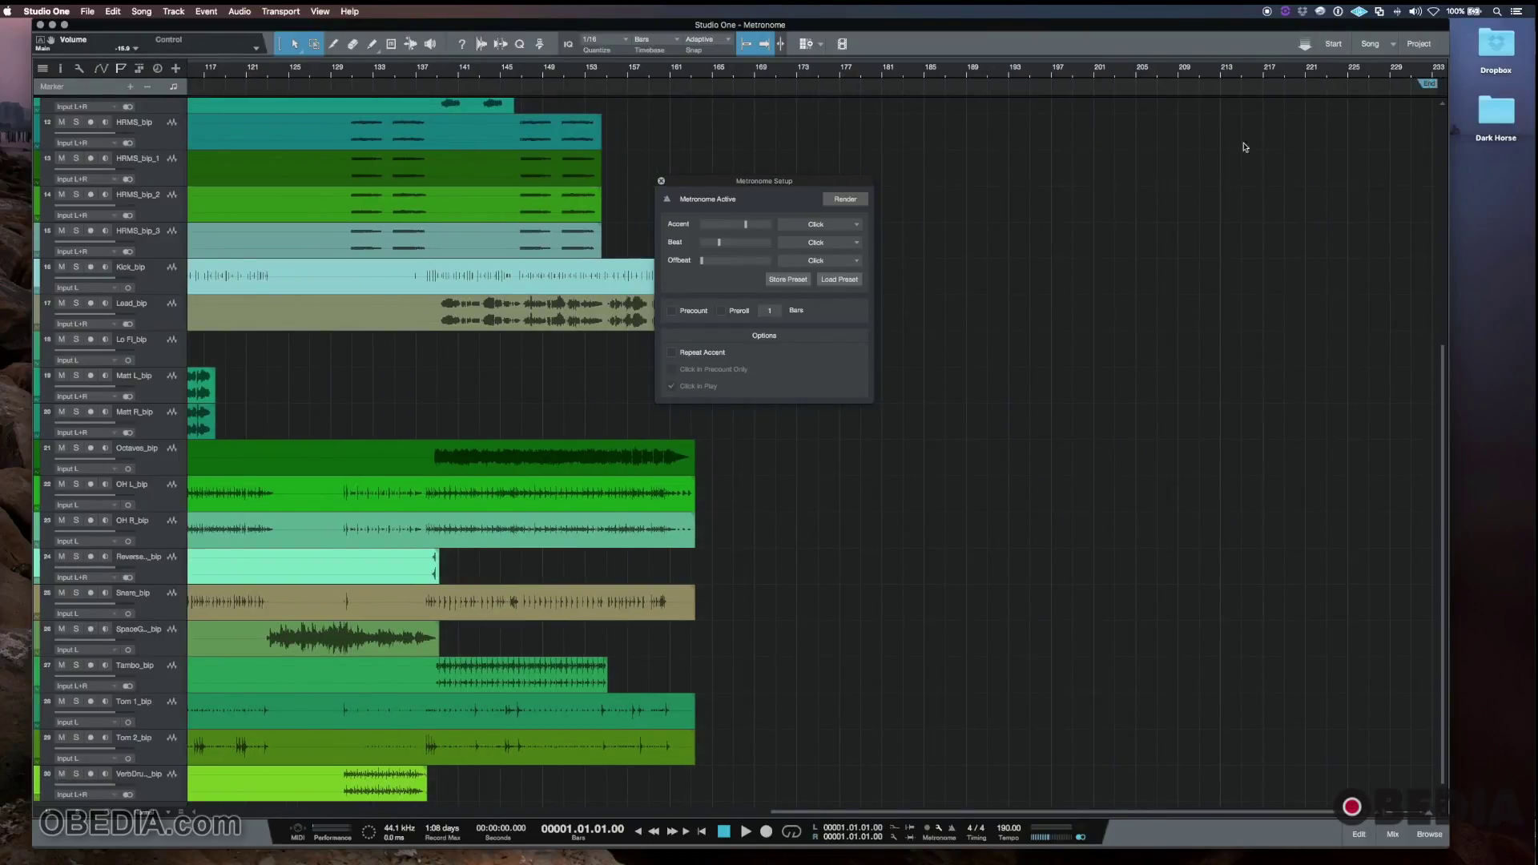
left_click_drag(1431, 83, 703, 80)
Move the Metronome Setup window clear of the song's start and render the click from Timeline Start To Song End.
left_click_drag(720, 176, 879, 182)
scroll(707, 131, "down", 1)
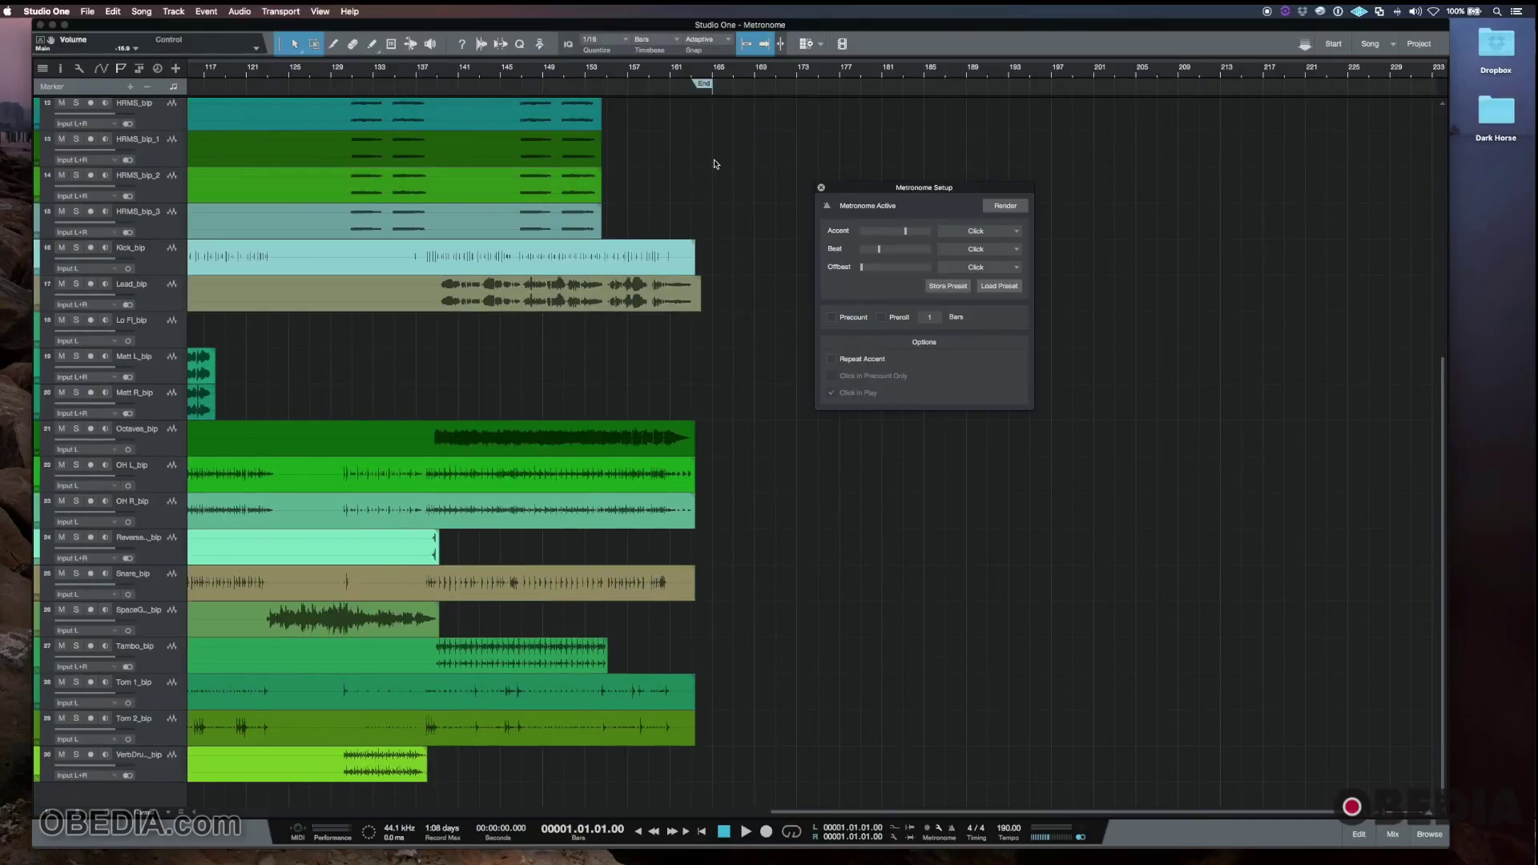
scroll(730, 118, "left", 15)
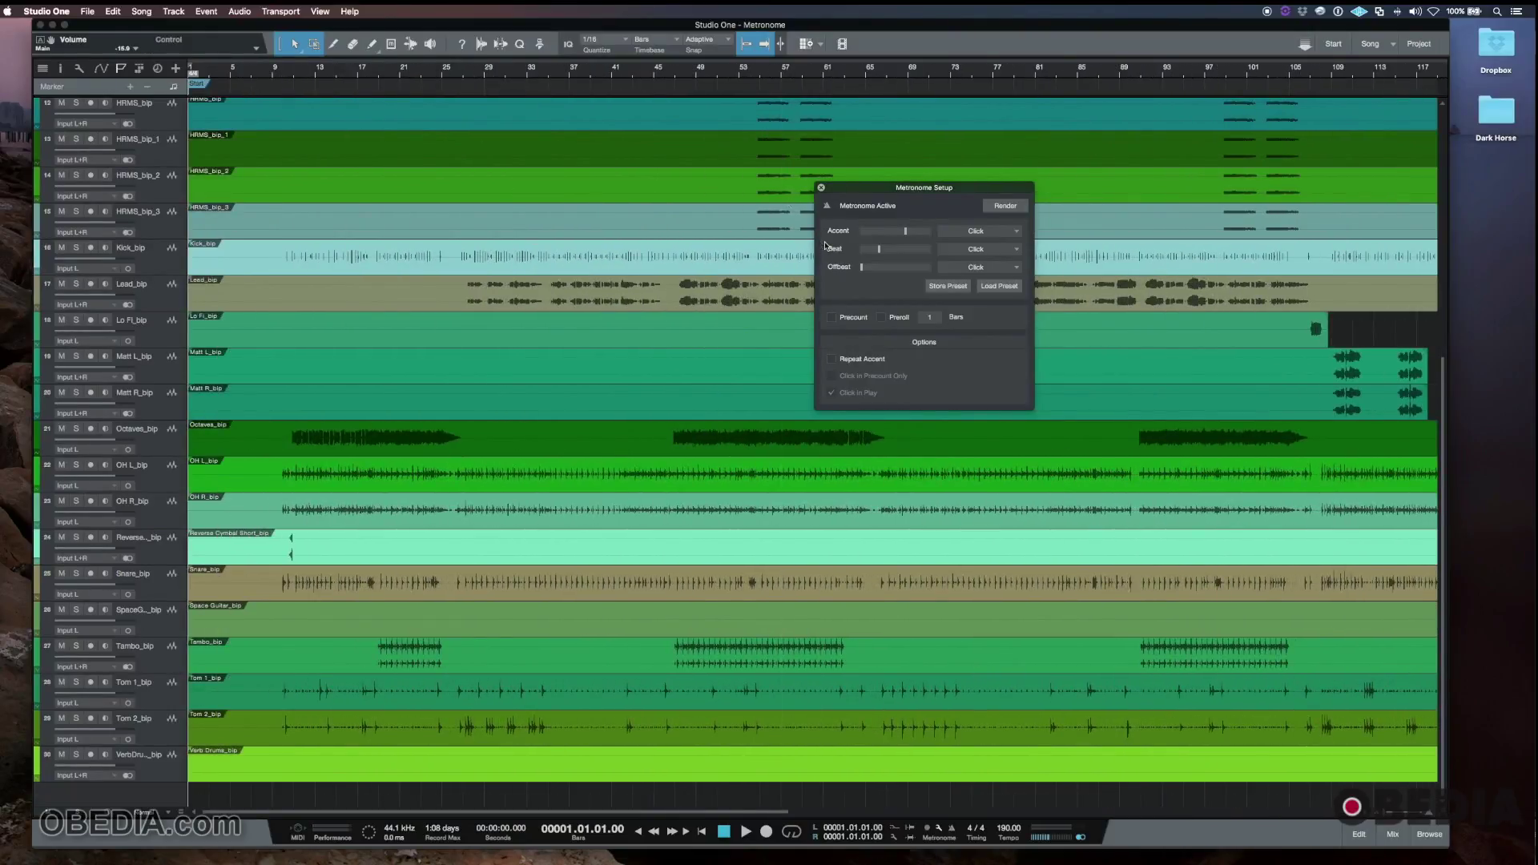
left_click_drag(899, 190, 617, 204)
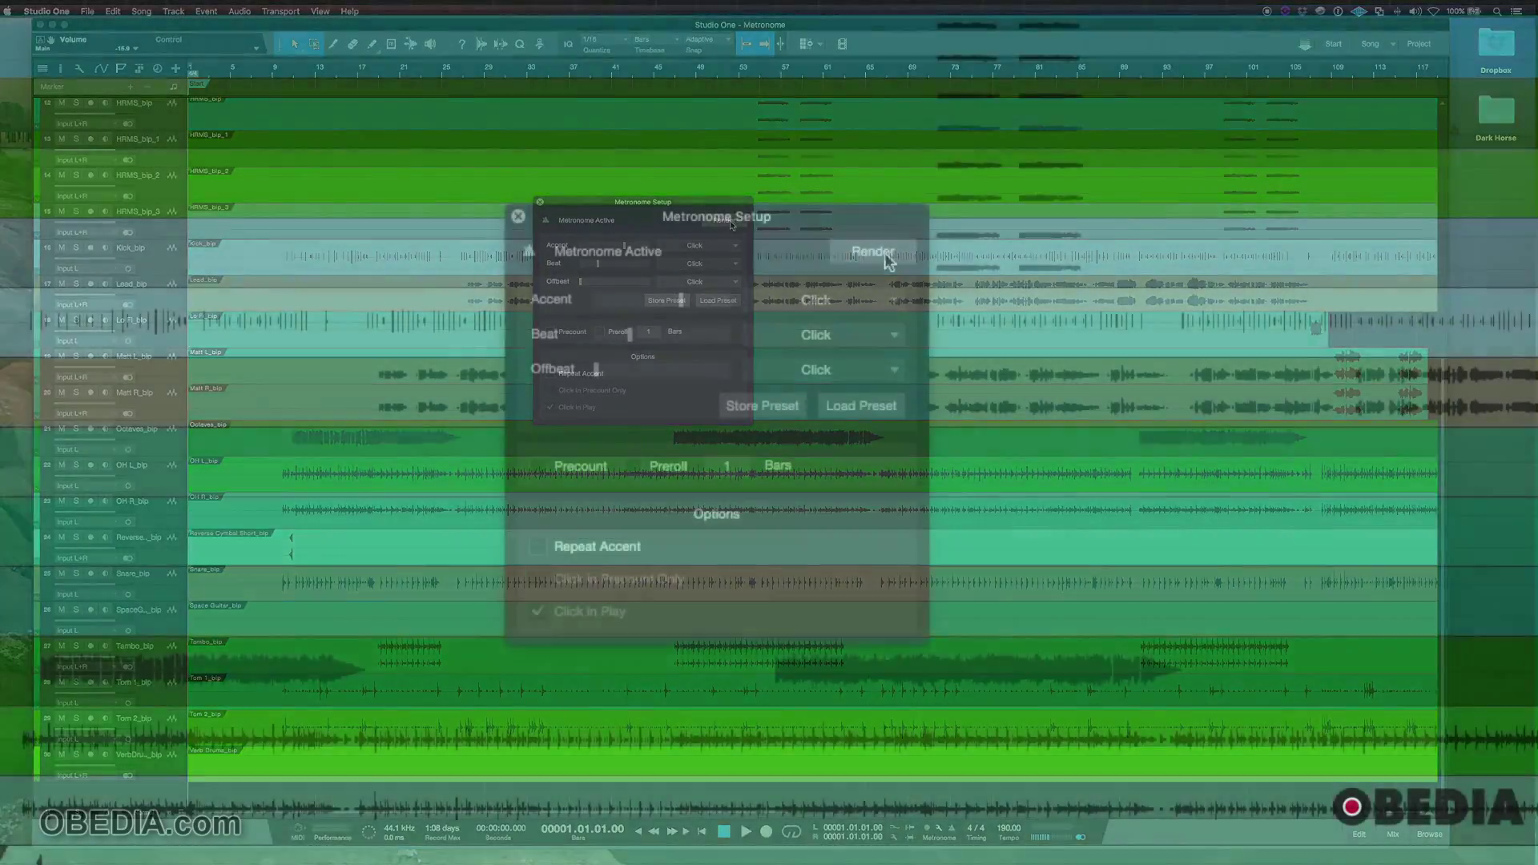
left_click(730, 221)
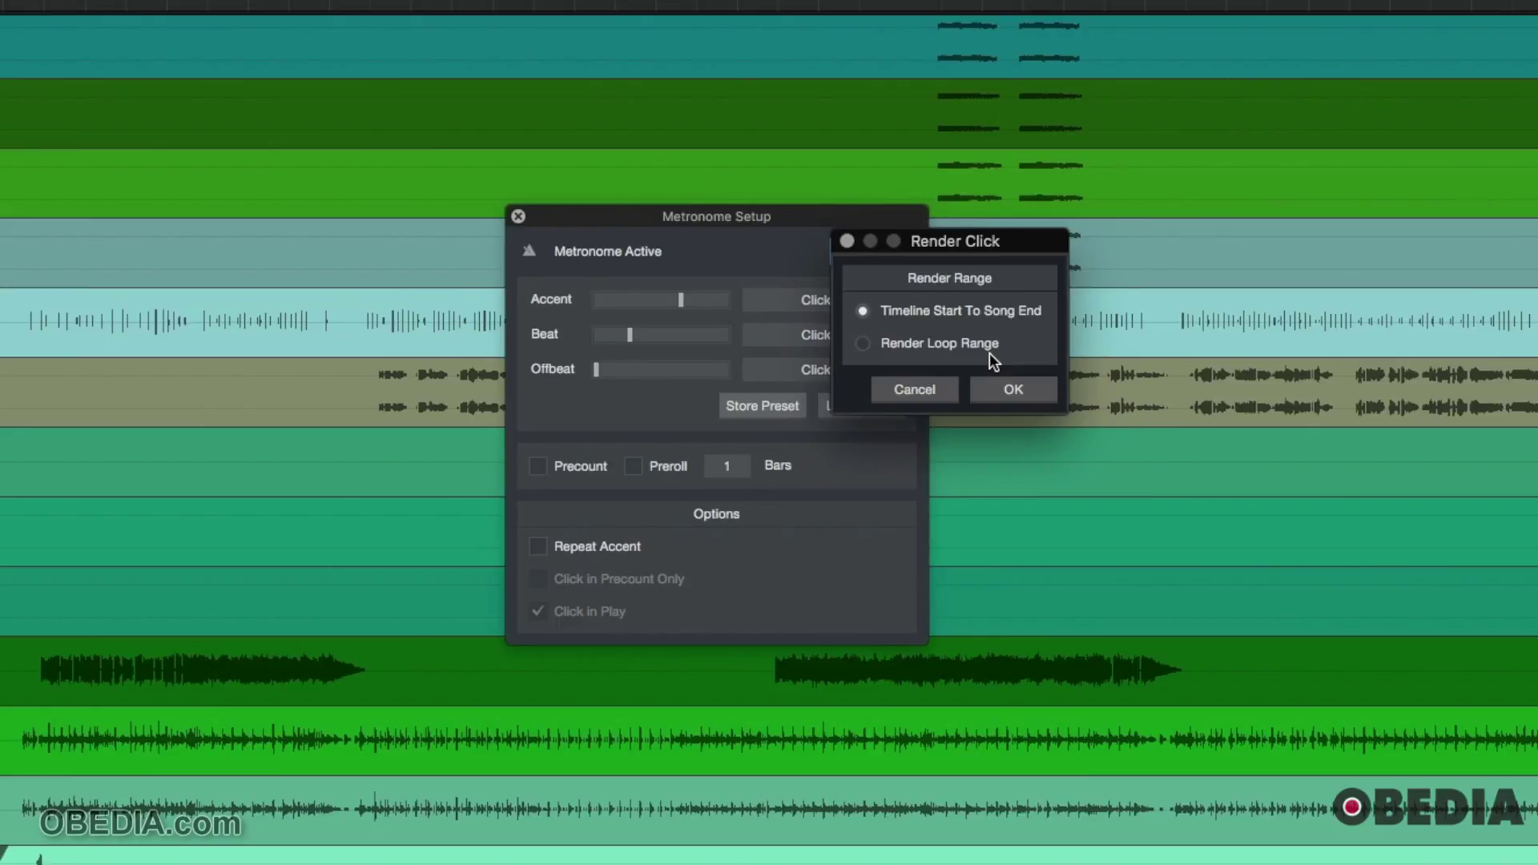
left_click(998, 386)
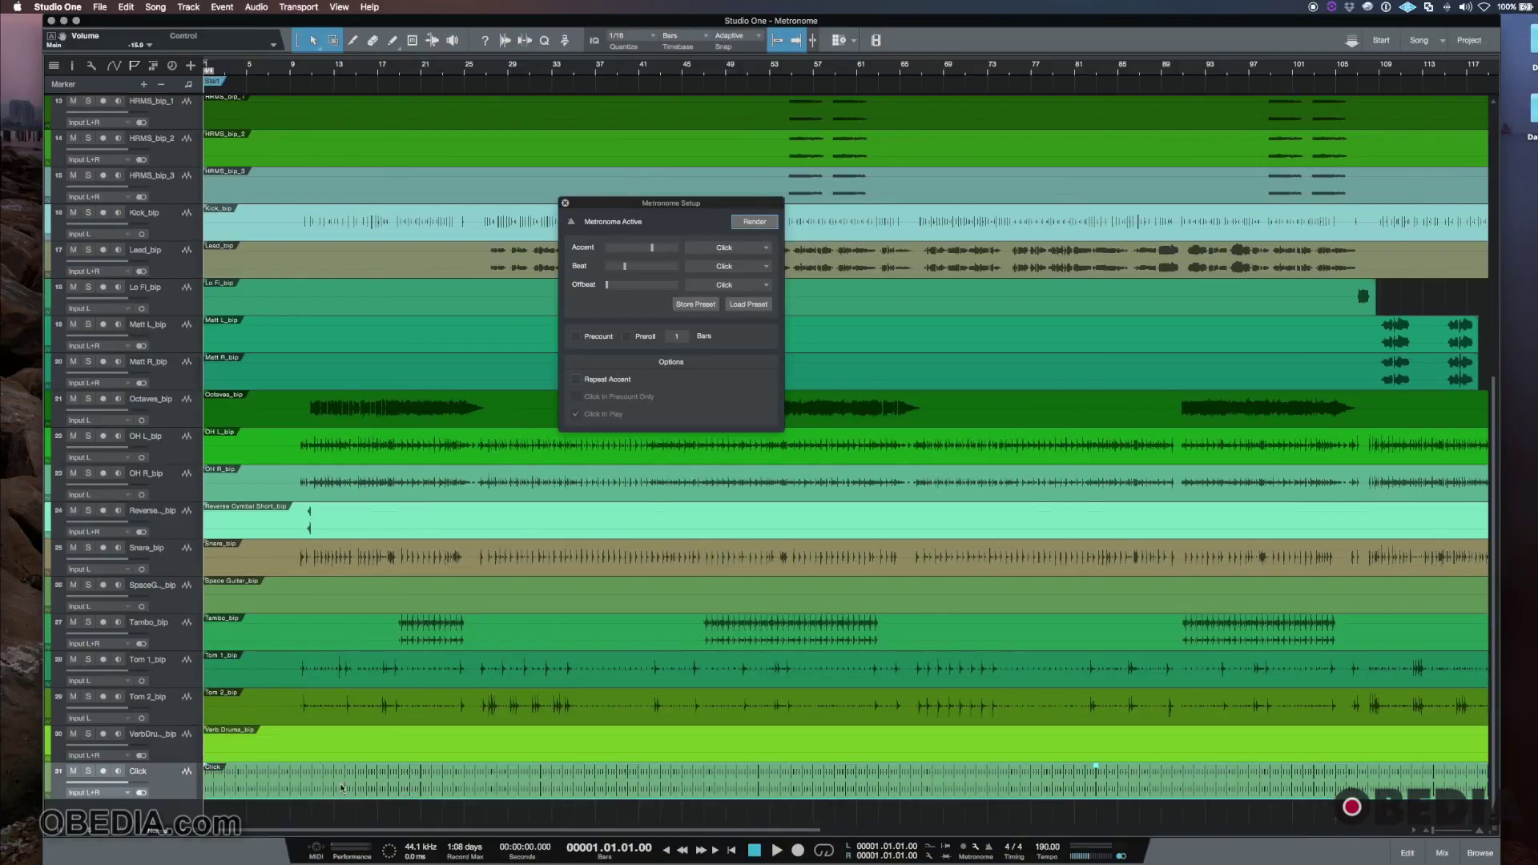
Close the metronome setup and mute the rendered Click track.
left_click(565, 203)
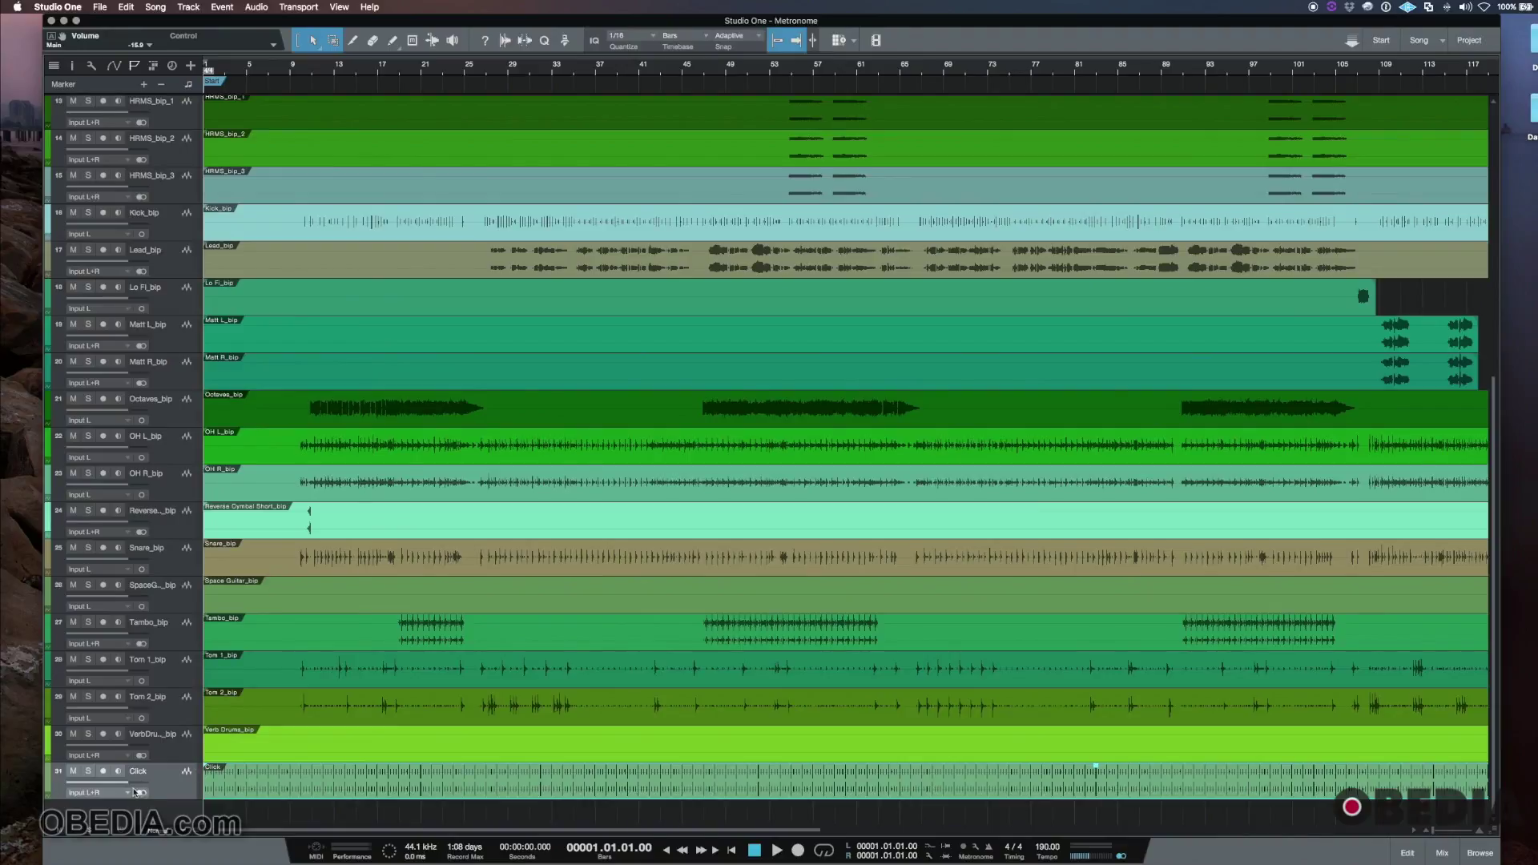
key("z")
left_click(73, 770)
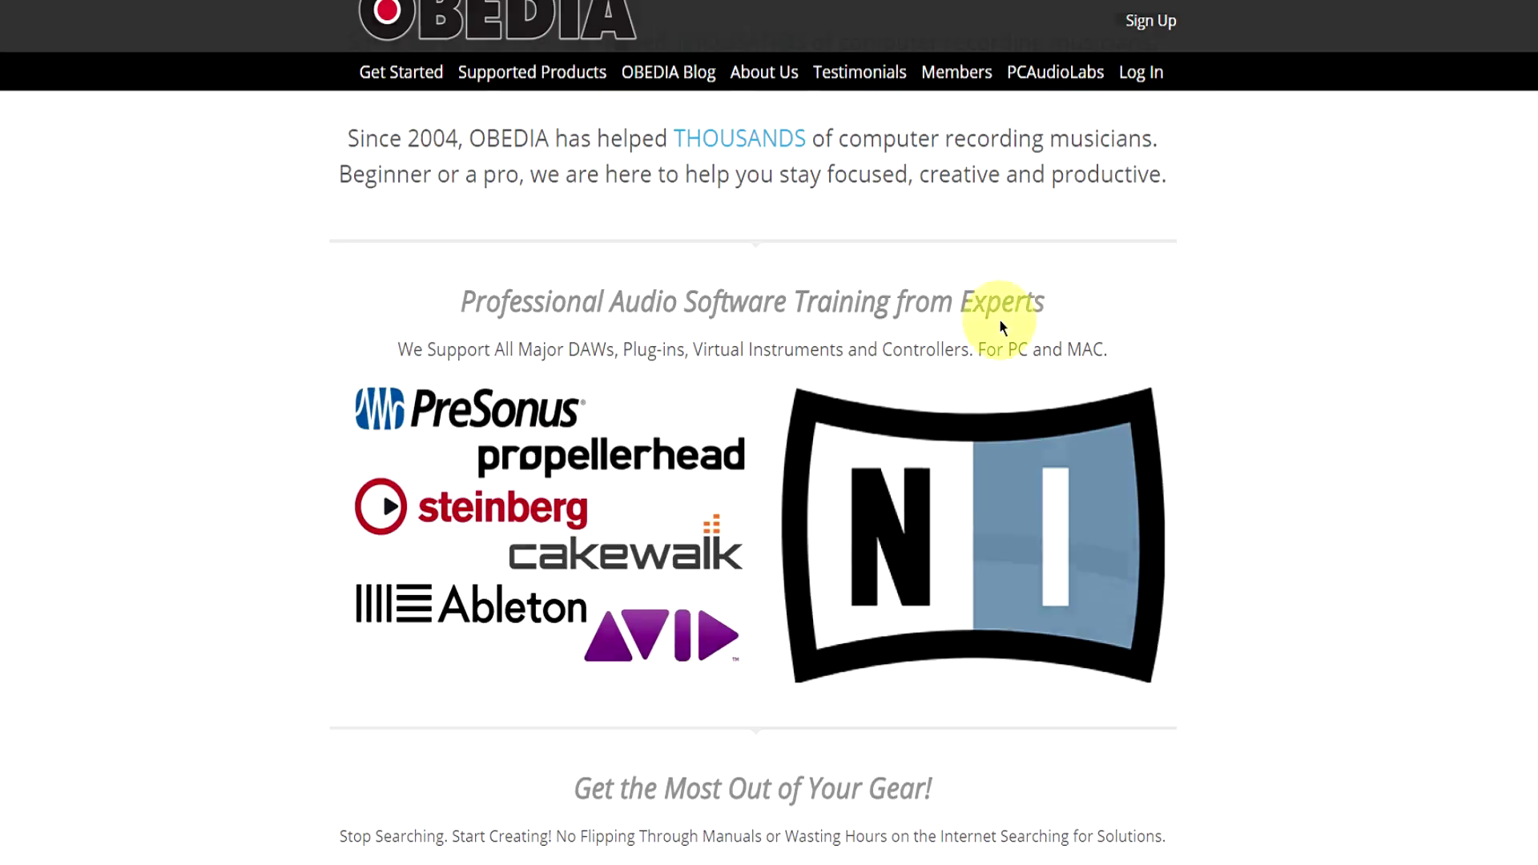
Review the training rates and services on the OBEDIA website and open its sign-up form.
scroll(996, 320, "down", 20)
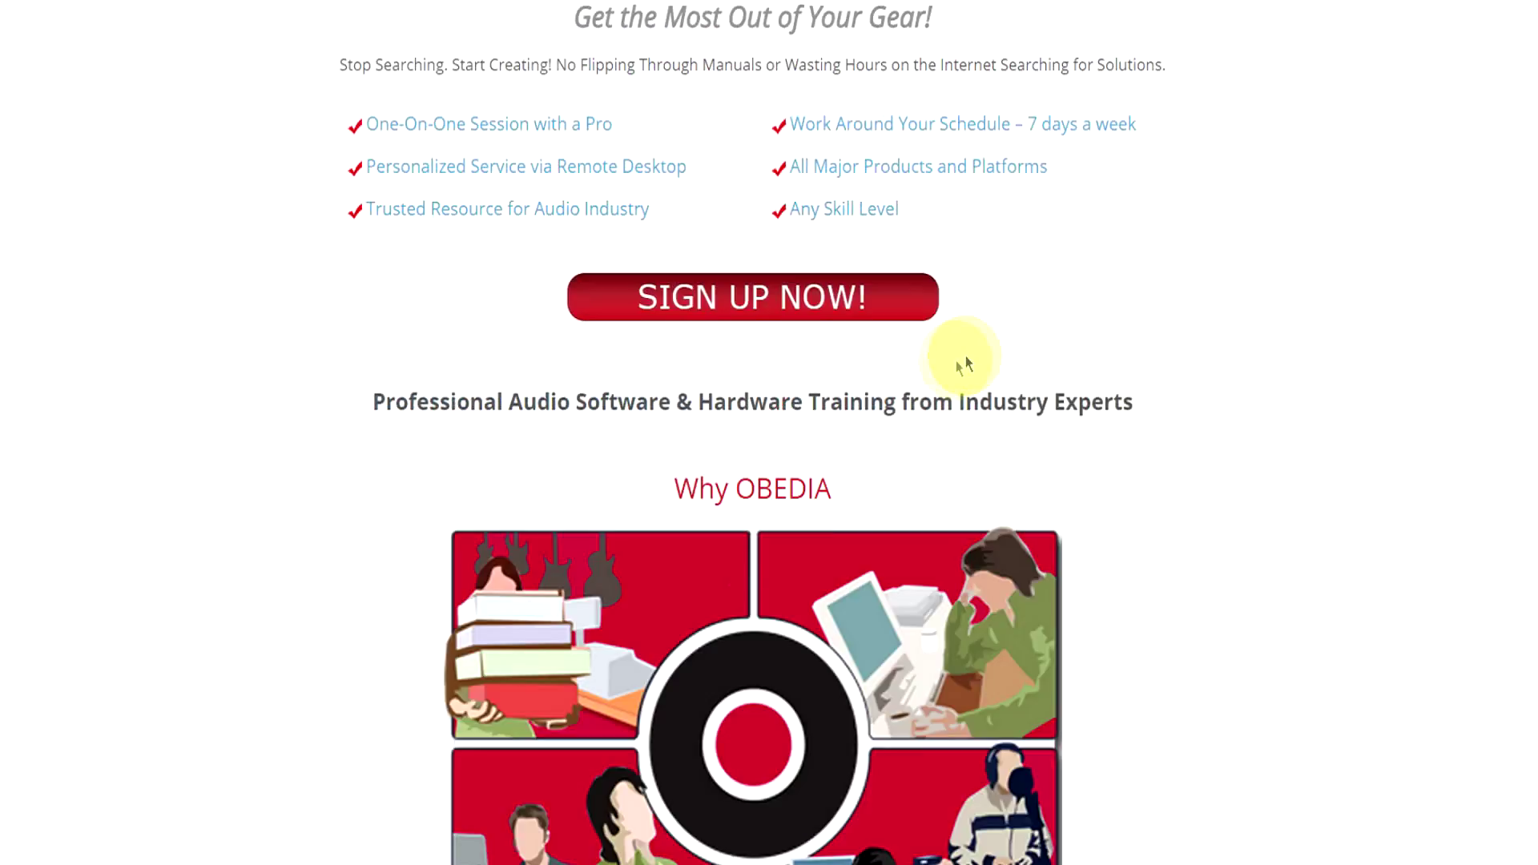
scroll(917, 383, "down", 20)
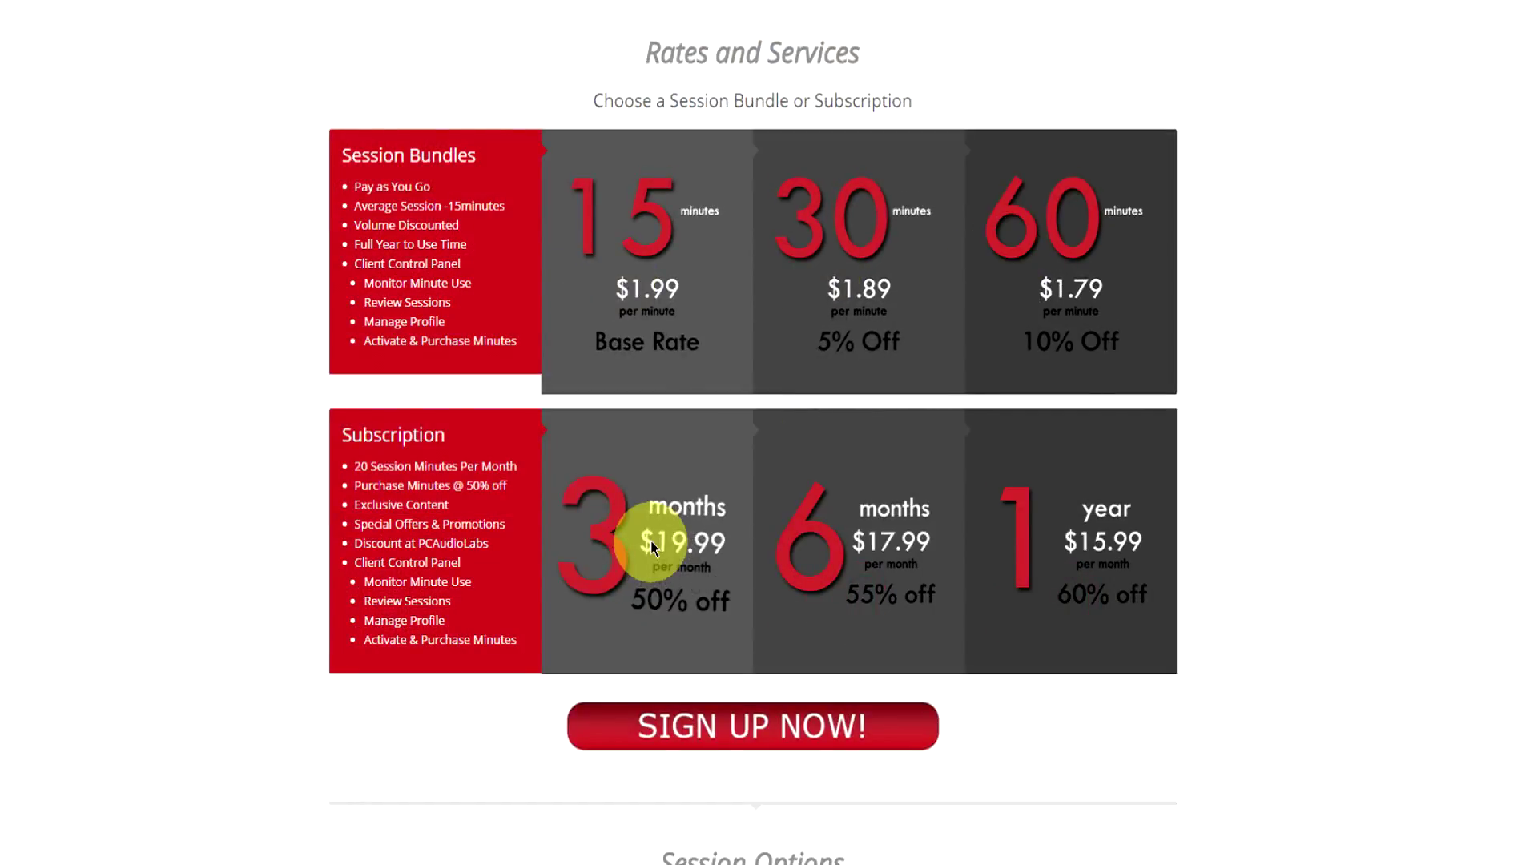
scroll(958, 546, "down", 2)
left_click(881, 537)
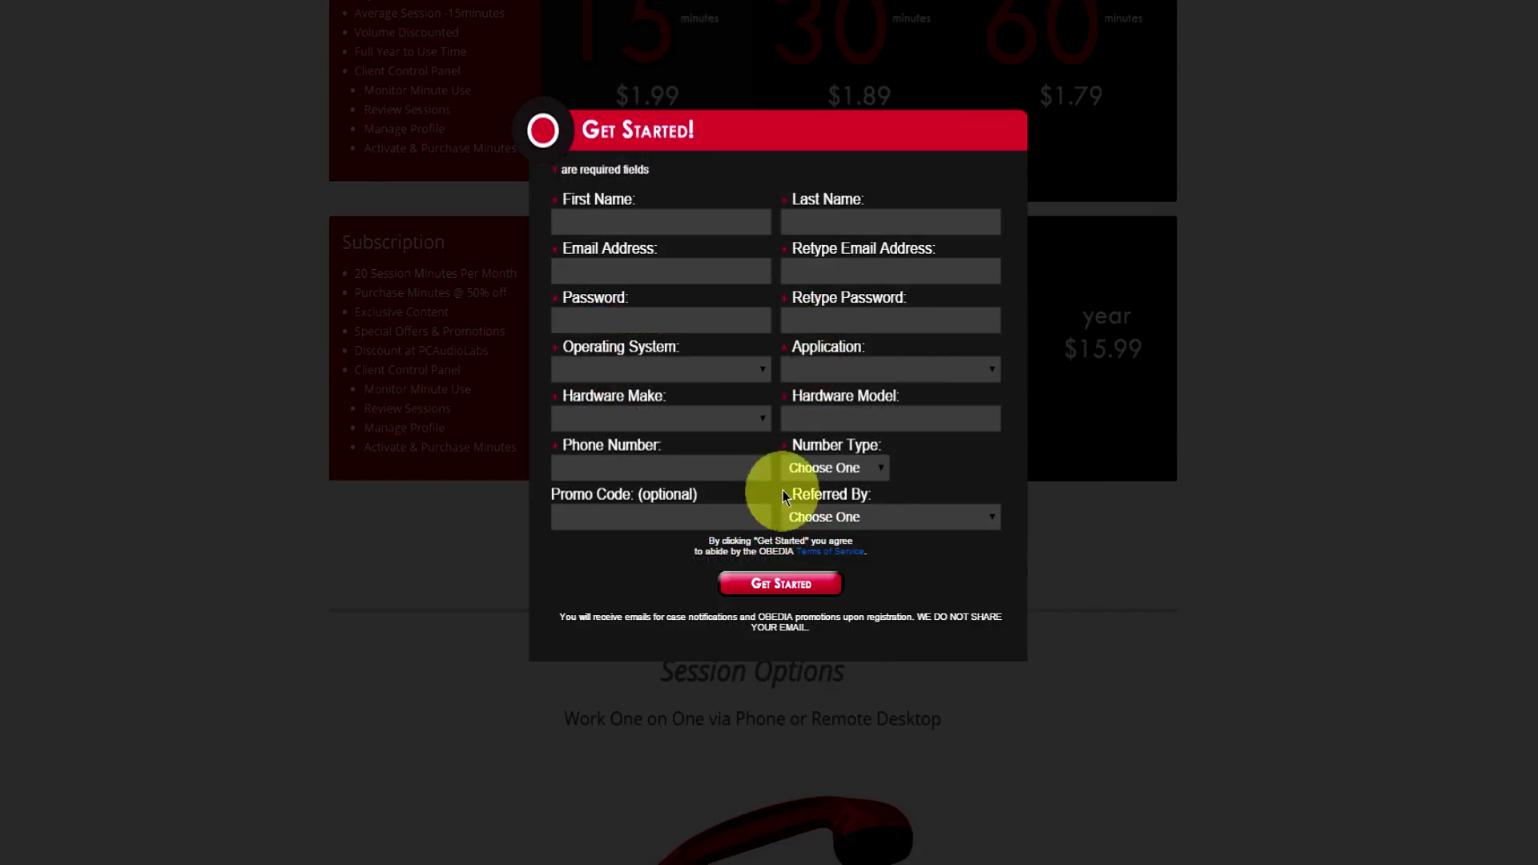